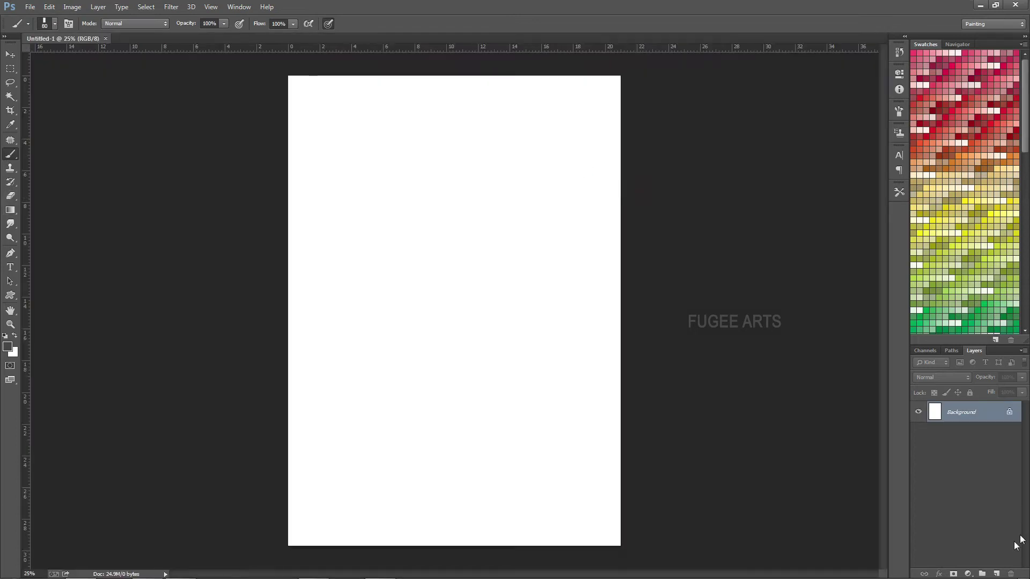
Step: Add a new empty Layer 1 above the white Background for the sketch
click(996, 574)
Step: Sketch the ground line and a first tree trunk with forked branches, base bush and foliage
drag(330, 391, 582, 383)
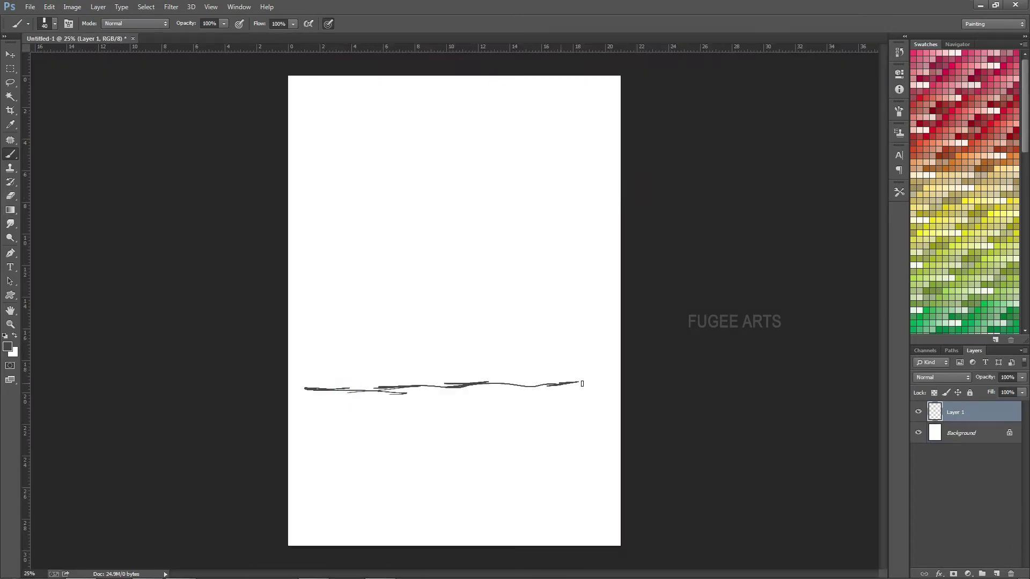
drag(421, 304, 419, 374)
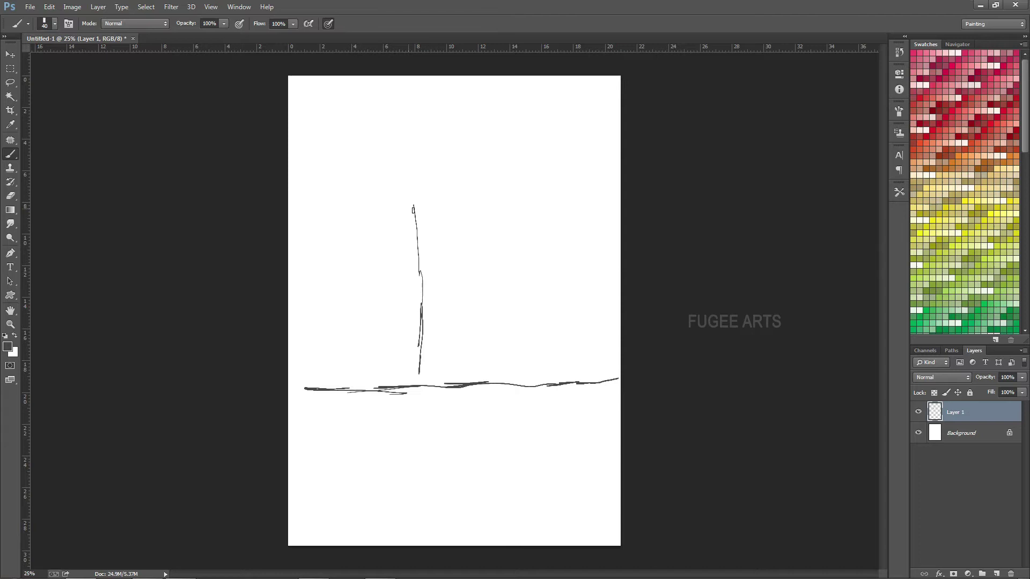
drag(414, 204, 386, 111)
mouse_move(421, 197)
mouse_down()
mouse_move(422, 114)
mouse_move(441, 134)
mouse_move(423, 226)
mouse_up()
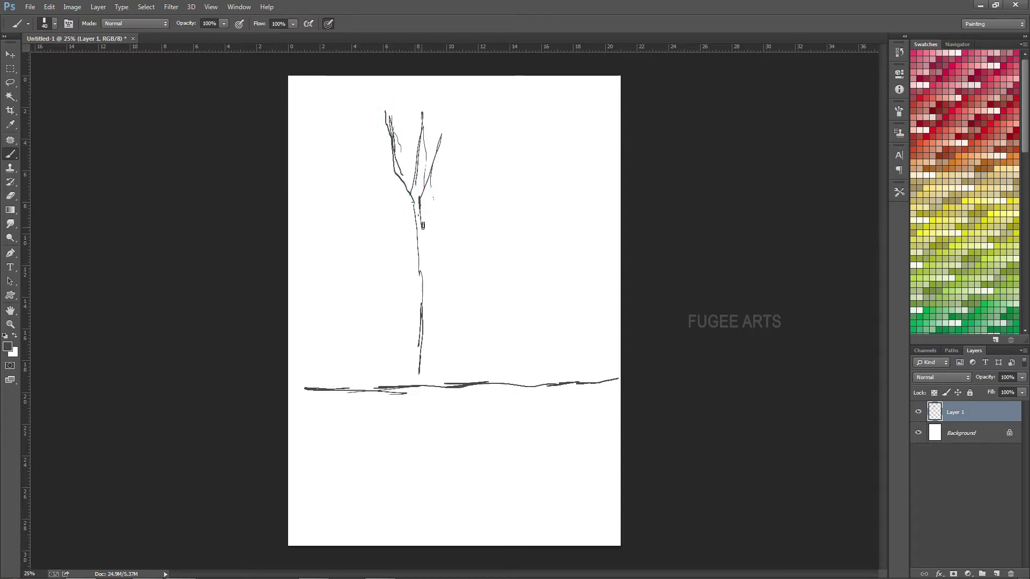
drag(415, 168, 430, 333)
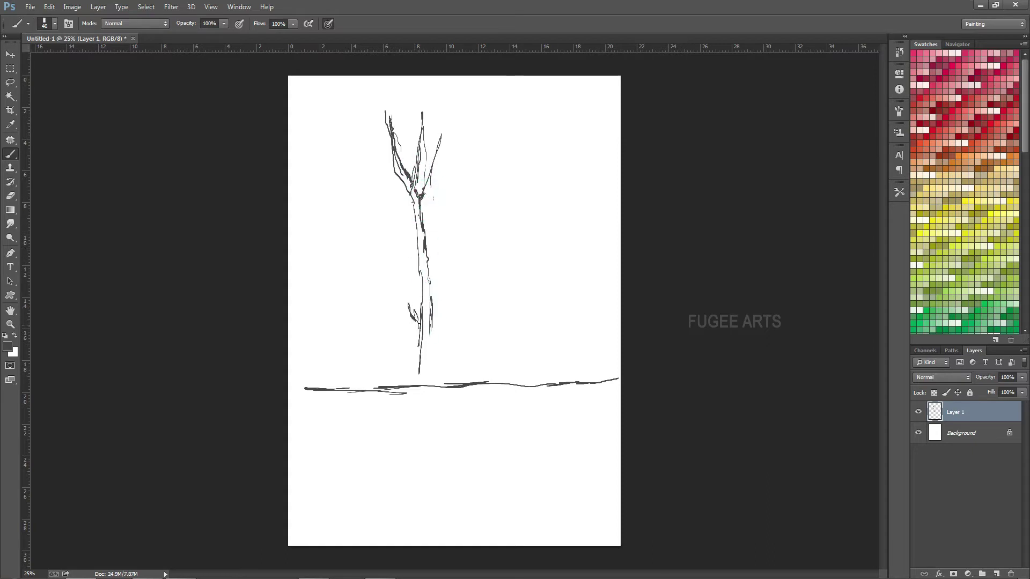
drag(428, 339, 436, 344)
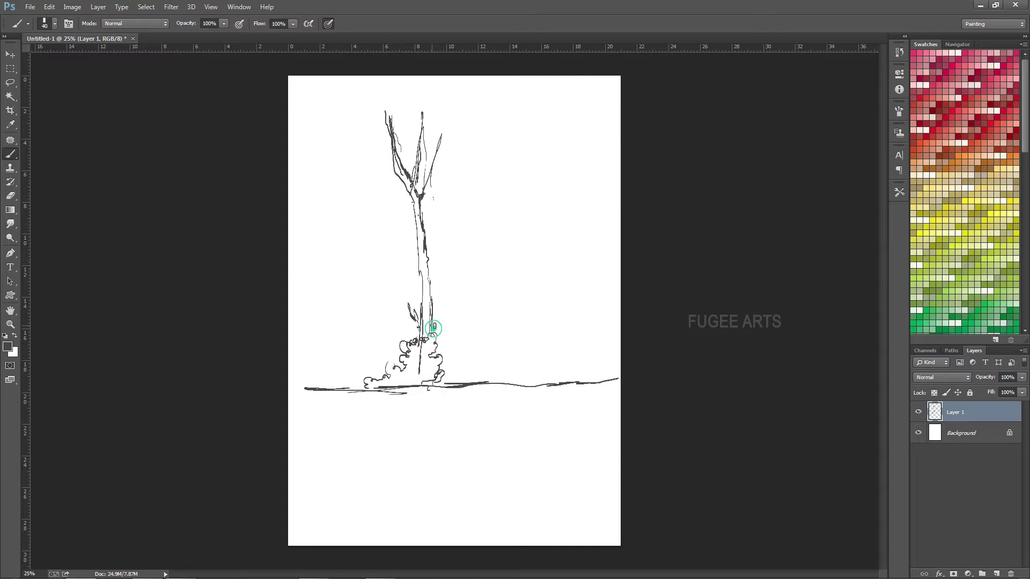
drag(448, 133, 421, 154)
Step: Sketch the left tree with climbing foliage and the right tree trunk, nudging the sketch right
drag(326, 285, 322, 380)
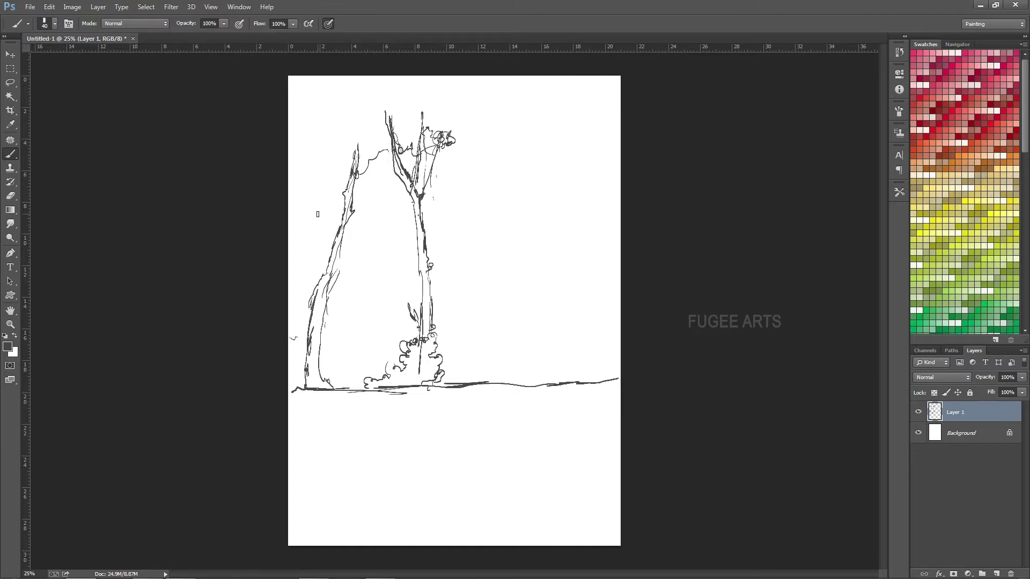
drag(318, 214, 339, 216)
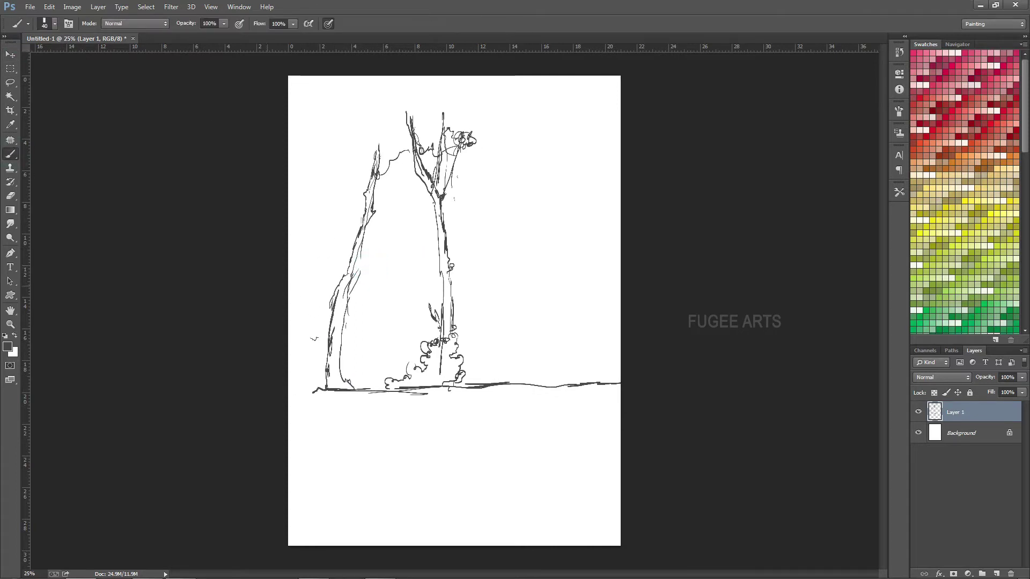
mouse_move(305, 294)
mouse_down()
mouse_move(361, 180)
mouse_move(360, 100)
mouse_up()
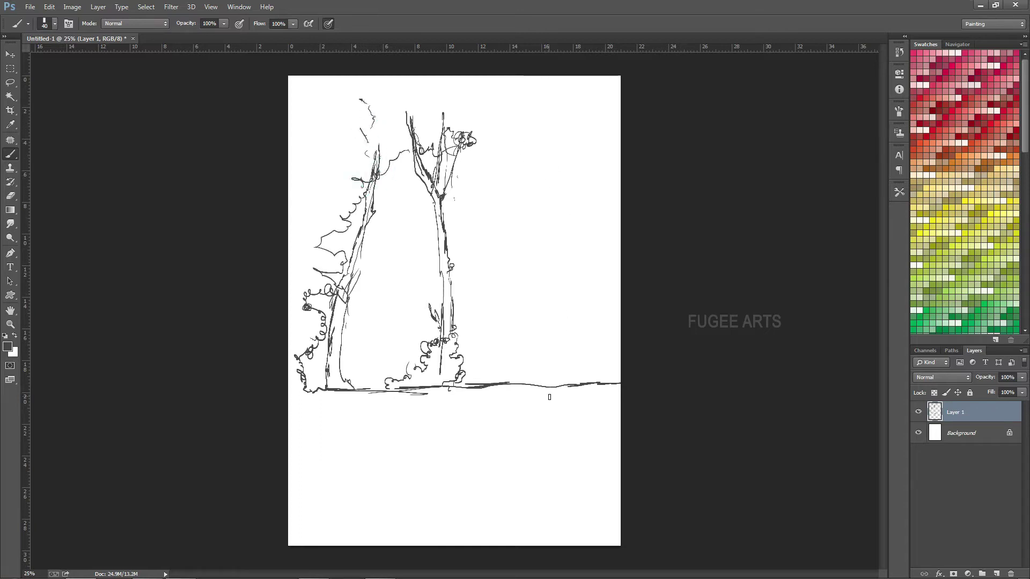
drag(543, 234, 518, 143)
mouse_move(585, 414)
mouse_down()
mouse_move(561, 348)
mouse_move(552, 241)
mouse_move(536, 192)
mouse_up()
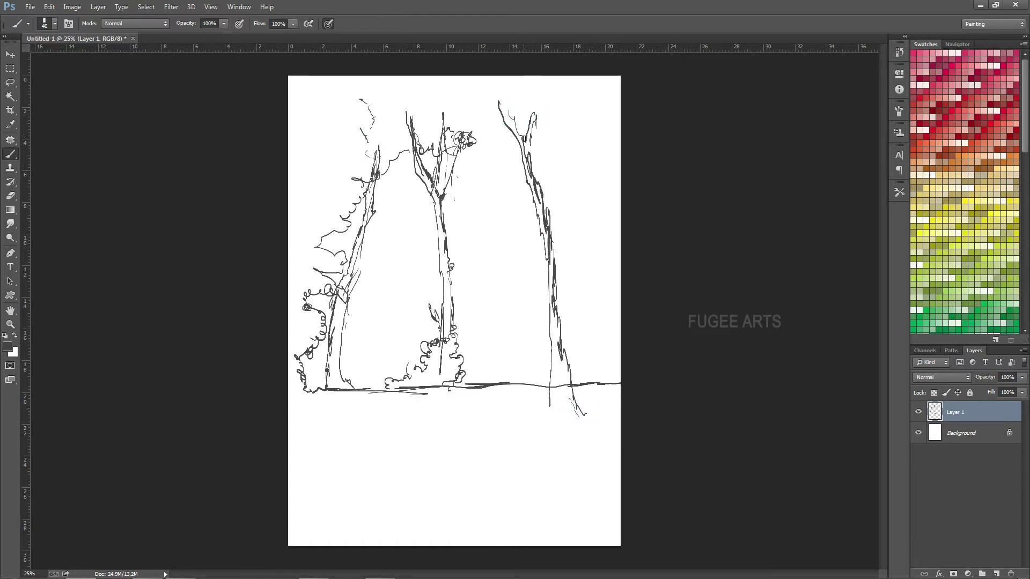
Step: Add a hanging vine and looping foliage around the right and middle trees
drag(580, 311, 574, 262)
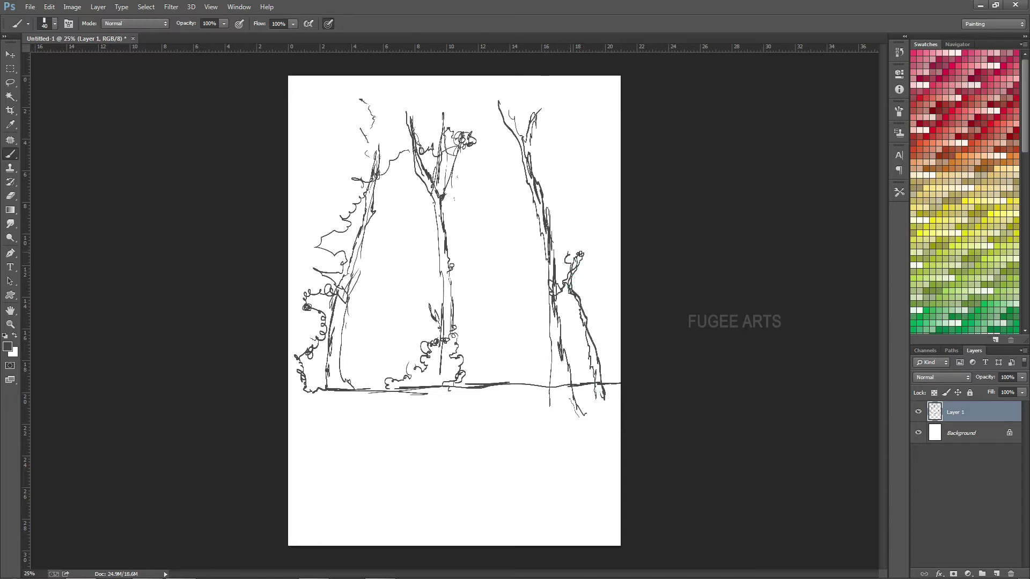
mouse_move(597, 292)
mouse_down()
mouse_move(603, 349)
mouse_move(584, 380)
mouse_move(517, 336)
mouse_up()
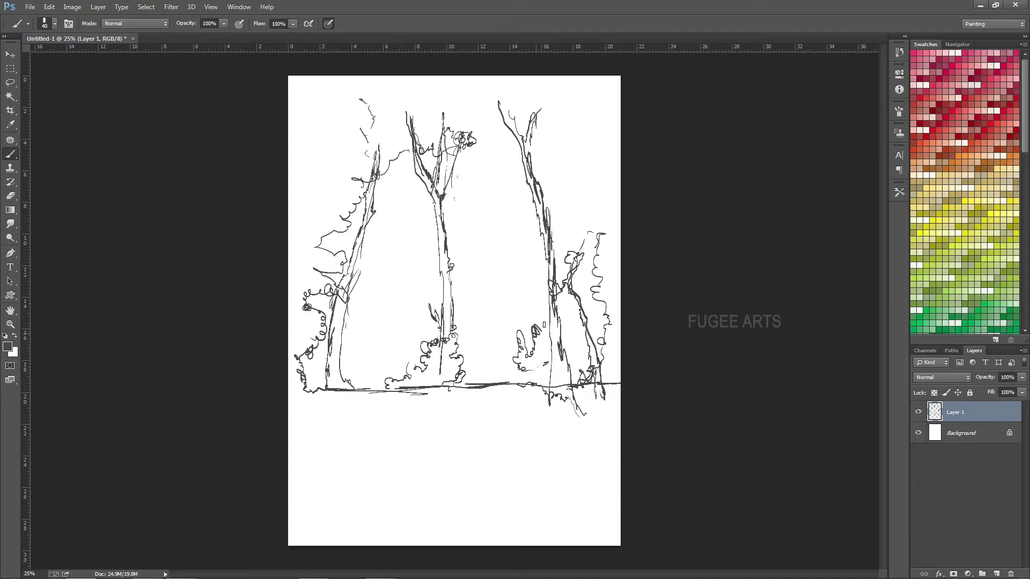
mouse_move(586, 227)
mouse_down()
mouse_move(587, 163)
mouse_move(527, 156)
mouse_up()
drag(479, 206, 467, 212)
mouse_move(402, 323)
mouse_down()
mouse_move(395, 343)
mouse_move(371, 322)
mouse_move(365, 350)
mouse_up()
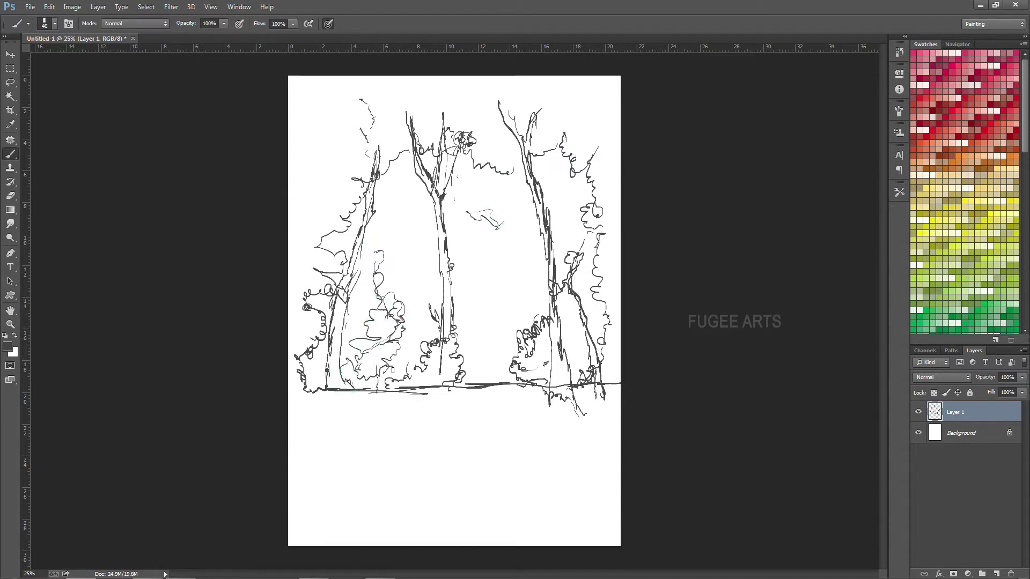
Step: Sketch wavy path edges below the ground line and foliage along the top and side edges
drag(419, 402, 496, 490)
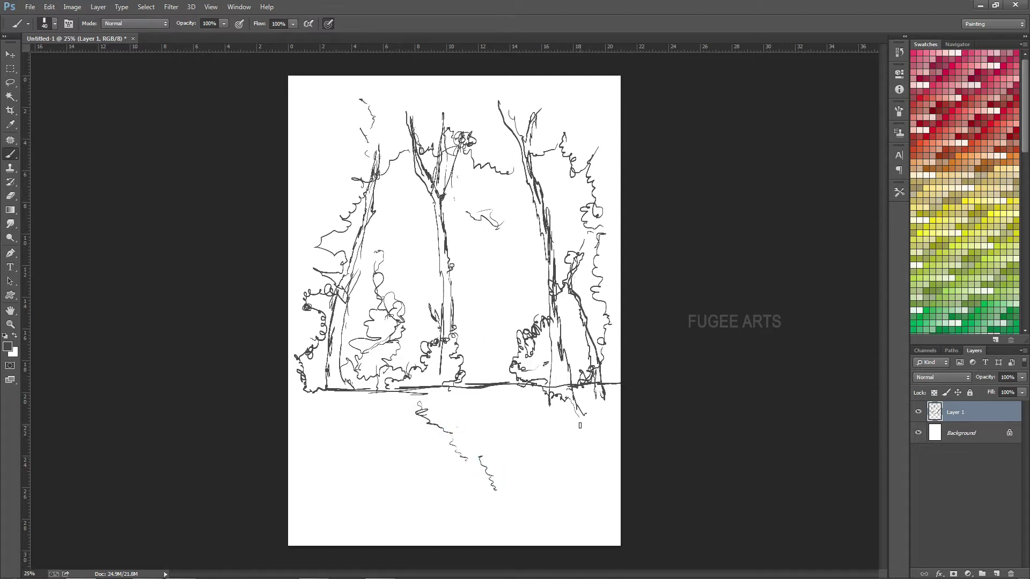
drag(538, 427, 526, 432)
drag(523, 457, 499, 469)
mouse_move(584, 77)
mouse_down()
mouse_move(563, 97)
mouse_move(606, 181)
mouse_move(606, 204)
mouse_up()
mouse_move(342, 81)
mouse_down()
mouse_move(360, 101)
mouse_move(367, 142)
mouse_up()
drag(332, 166, 297, 179)
mouse_move(294, 231)
mouse_down()
mouse_move(299, 195)
mouse_move(291, 279)
mouse_up()
drag(311, 217, 326, 159)
Step: Draw the cabin between the trees with walls, a pitched roof and a door
drag(493, 290, 493, 320)
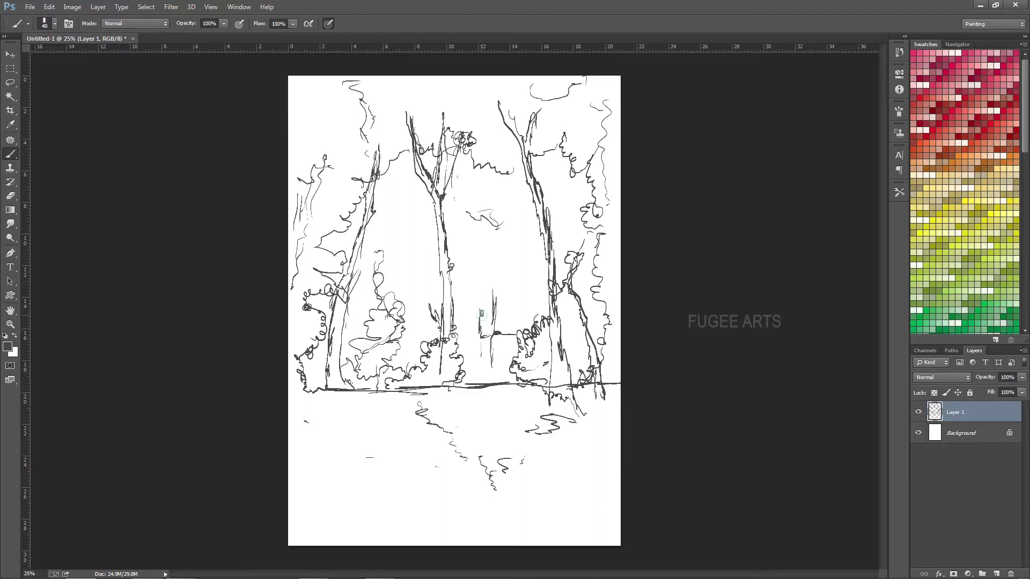
mouse_move(498, 287)
mouse_down()
mouse_move(513, 292)
mouse_move(514, 332)
mouse_up()
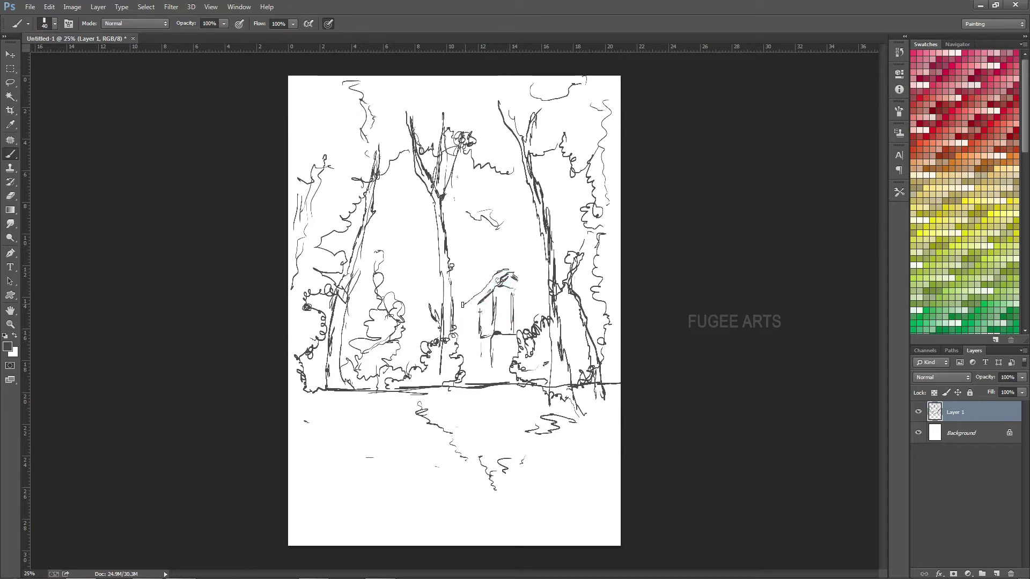
drag(505, 272, 527, 291)
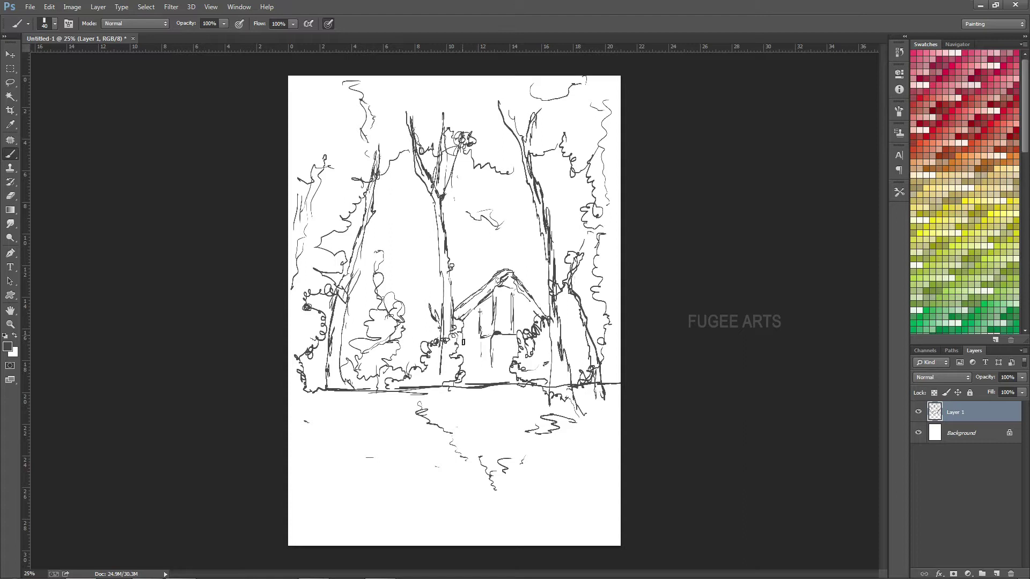
mouse_move(467, 344)
mouse_down()
mouse_move(471, 381)
mouse_move(491, 372)
mouse_up()
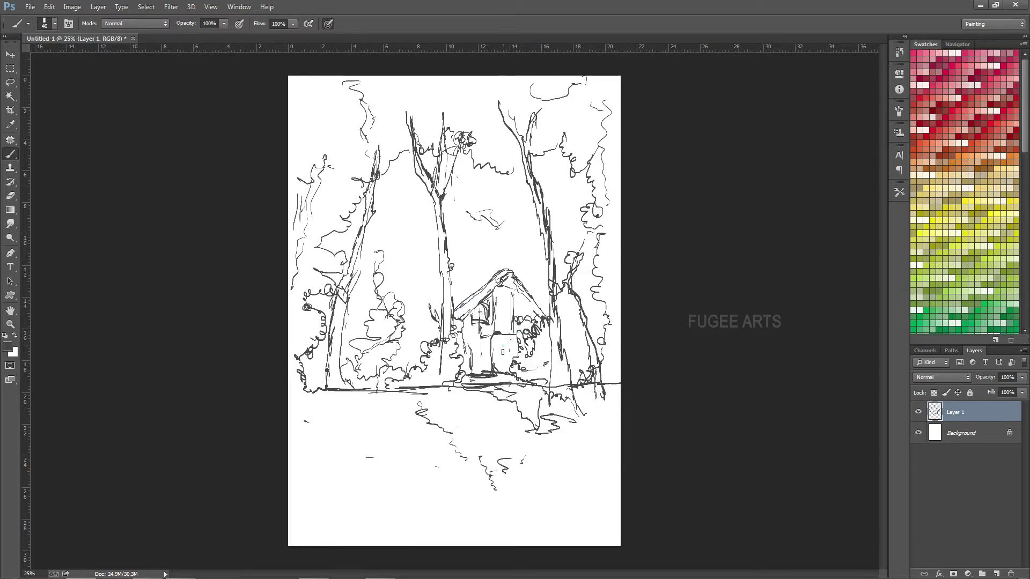
drag(499, 291, 497, 328)
drag(507, 249, 510, 204)
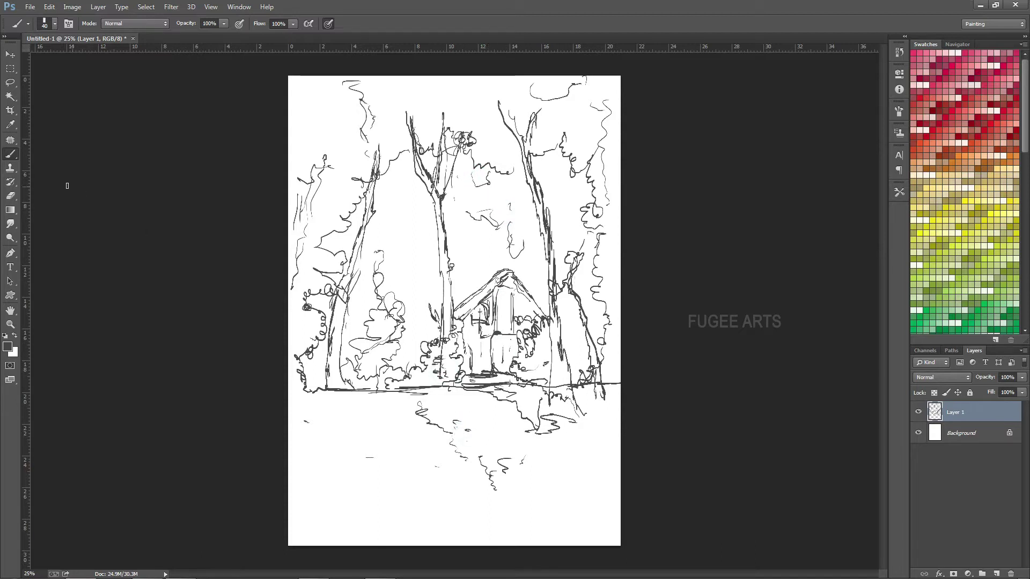
Step: Erase sections of the horizon line on the left and near the right tree
click(10, 195)
drag(449, 392, 333, 391)
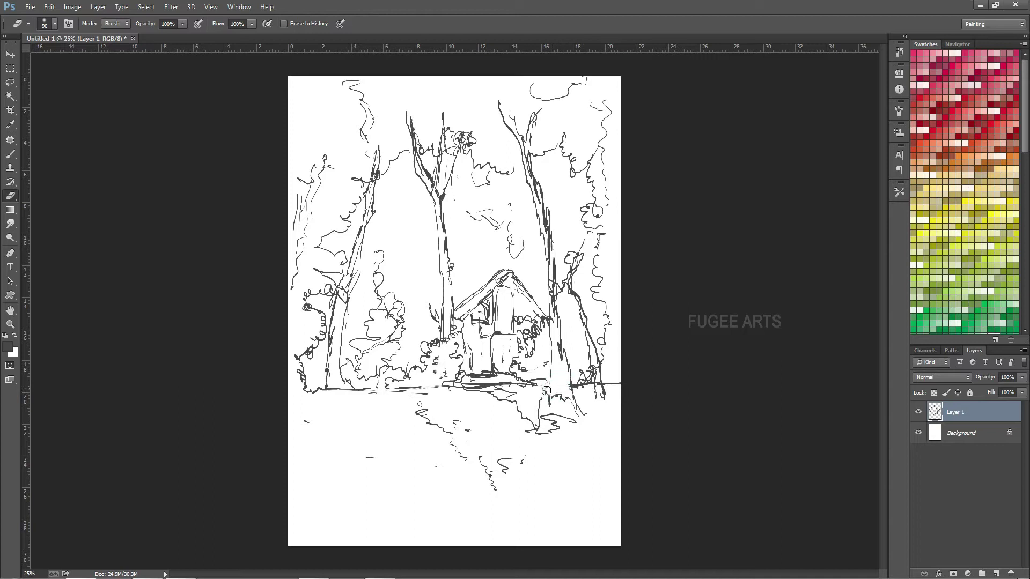
drag(616, 386, 581, 370)
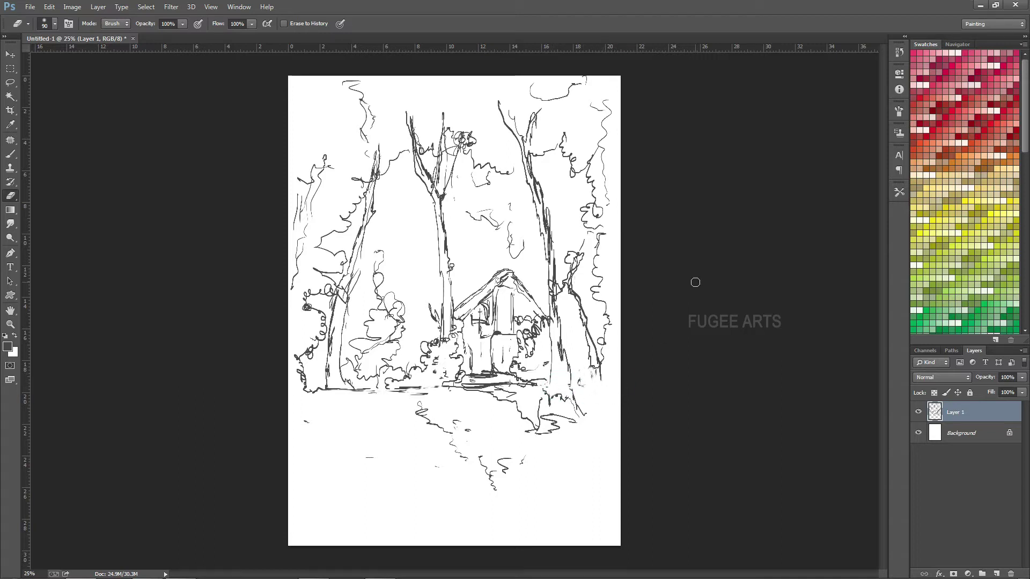
Step: Sample the pale grey-green swatch and fill Layer 2 with it
click(9, 55)
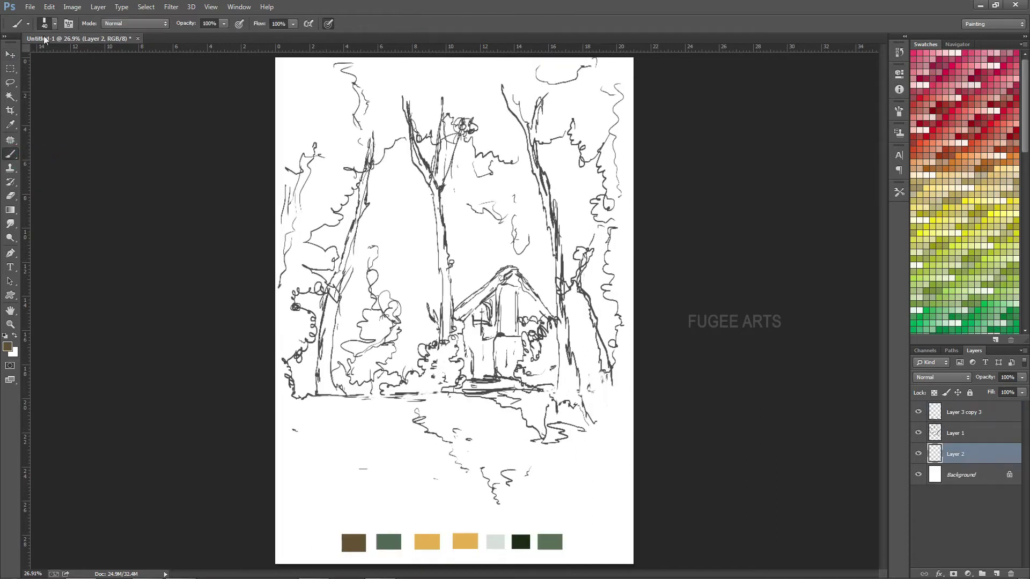
click(54, 24)
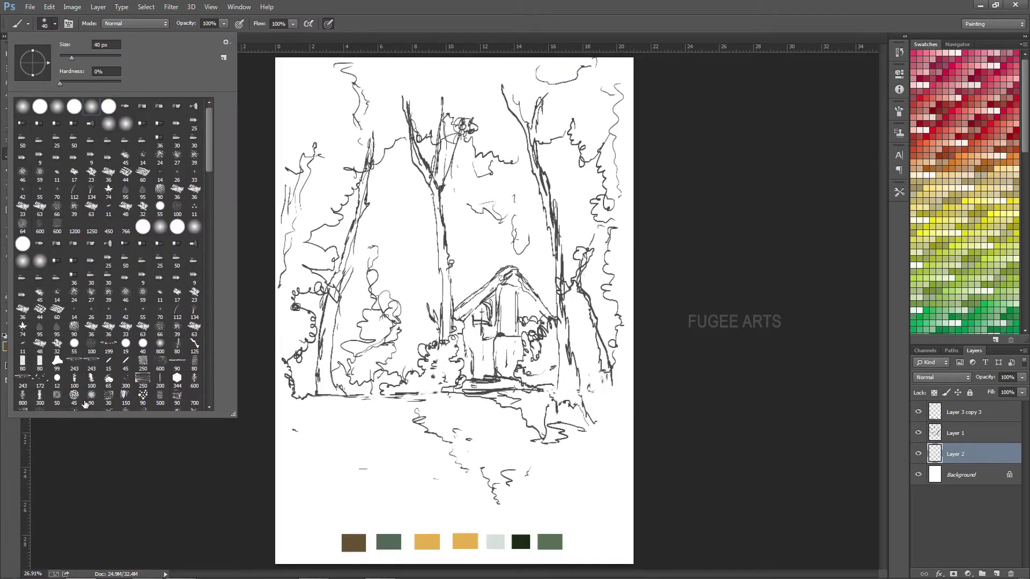
key(Escape)
key(i)
click(503, 539)
key(alt+BackSpace)
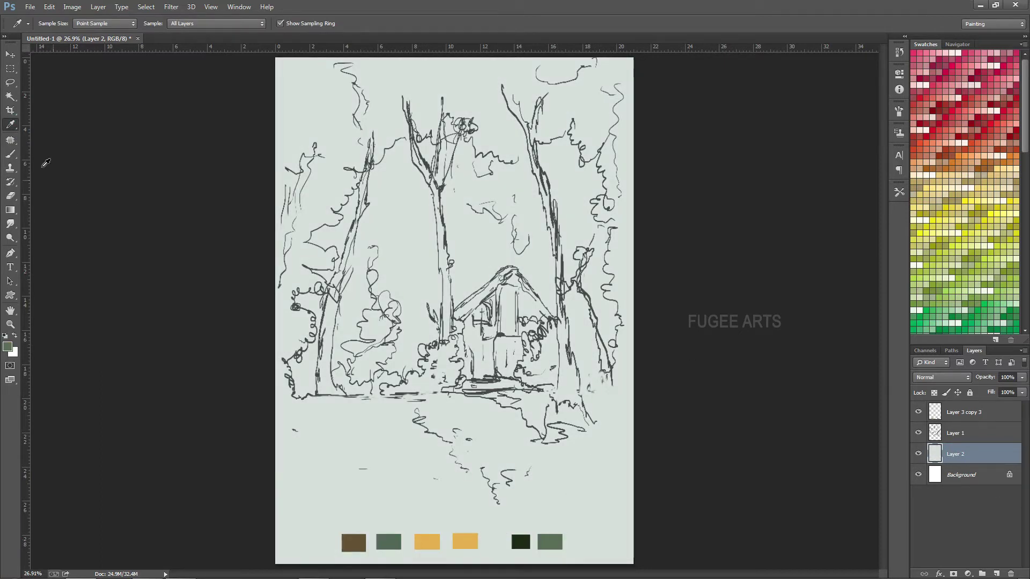
Step: Paint soft green foliage across the top-left corner, left side and top with a large soft brush
key(b)
click(49, 24)
drag(303, 181, 336, 112)
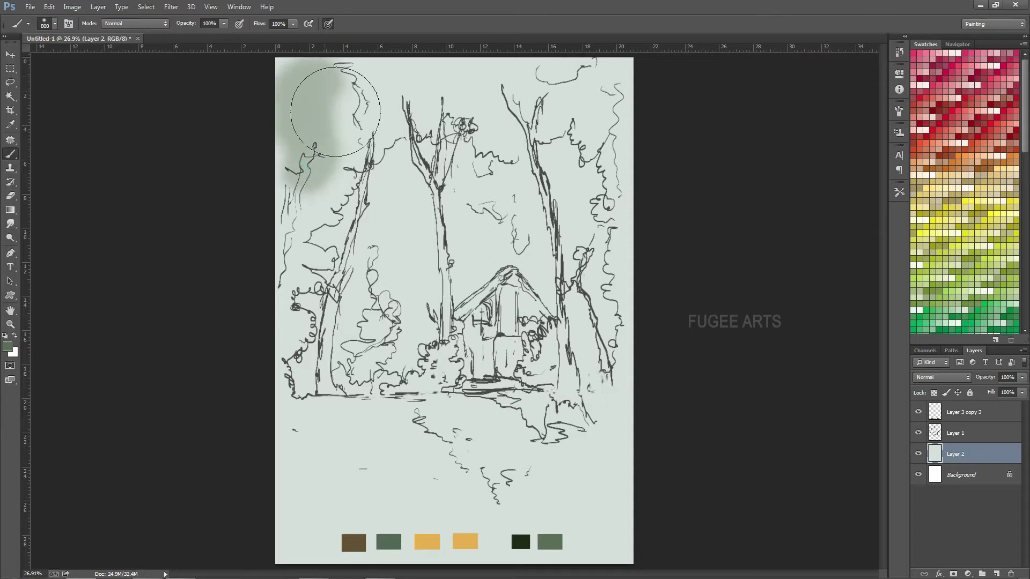
click(54, 23)
drag(317, 188, 279, 262)
mouse_move(349, 156)
mouse_down()
mouse_move(349, 70)
mouse_move(311, 53)
mouse_move(381, 129)
mouse_move(386, 105)
mouse_move(365, 59)
mouse_up()
key(bracketright)
mouse_move(408, 123)
mouse_down()
mouse_move(445, 64)
mouse_move(470, 127)
mouse_move(504, 155)
mouse_move(483, 75)
mouse_move(542, 75)
mouse_move(562, 128)
mouse_move(590, 64)
mouse_move(601, 129)
mouse_move(622, 70)
mouse_up()
Step: Fill the upper-right corner, the left bush and bushes beside the cabin with soft green
drag(612, 134, 622, 397)
mouse_move(379, 255)
mouse_down()
mouse_move(370, 375)
mouse_move(407, 386)
mouse_move(446, 354)
mouse_move(453, 389)
mouse_up()
drag(531, 381, 552, 322)
drag(604, 365, 607, 381)
mouse_move(279, 349)
mouse_down()
mouse_move(303, 255)
mouse_move(290, 241)
mouse_move(274, 332)
mouse_move(282, 108)
mouse_move(362, 69)
mouse_move(488, 86)
mouse_move(630, 75)
mouse_up()
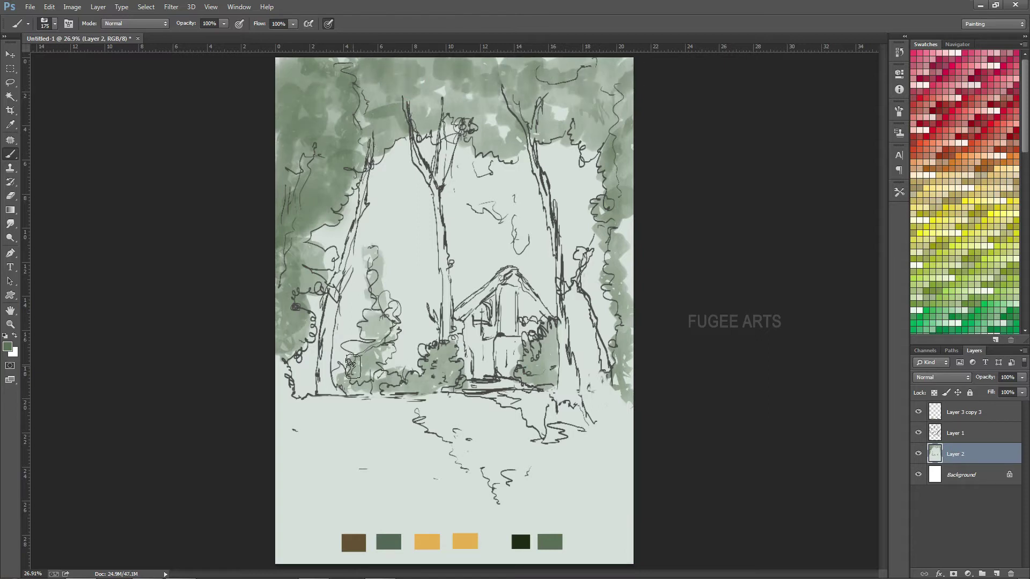
Step: Brush very dark green across the lower-left ground
alt+click(520, 542)
mouse_move(308, 536)
mouse_down()
mouse_move(284, 515)
mouse_move(295, 553)
mouse_move(322, 483)
mouse_move(290, 424)
mouse_move(332, 408)
mouse_move(347, 470)
mouse_move(333, 424)
mouse_move(408, 429)
mouse_move(315, 555)
mouse_move(316, 499)
mouse_move(365, 472)
mouse_move(336, 443)
mouse_move(413, 558)
mouse_move(598, 518)
mouse_move(566, 464)
mouse_move(429, 457)
mouse_move(397, 515)
mouse_move(595, 496)
mouse_move(592, 553)
mouse_move(617, 472)
mouse_move(579, 516)
mouse_move(598, 527)
mouse_move(526, 521)
mouse_move(370, 558)
mouse_move(288, 486)
mouse_move(300, 528)
mouse_move(380, 487)
mouse_up()
click(54, 23)
click(91, 320)
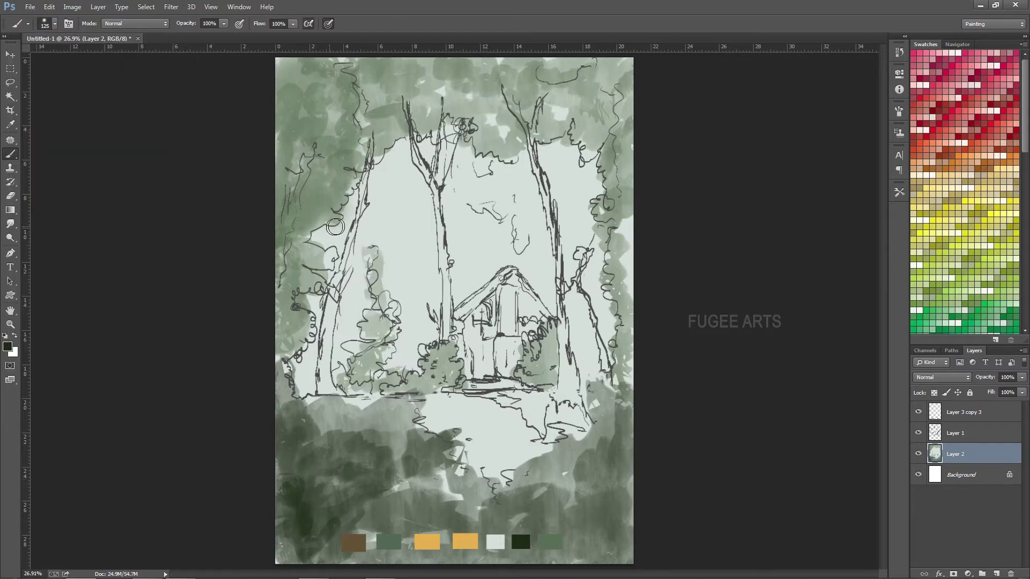
click(10, 125)
Step: Paint pale grey-green over the upper-right foliage, the sky and around the left tree
click(494, 543)
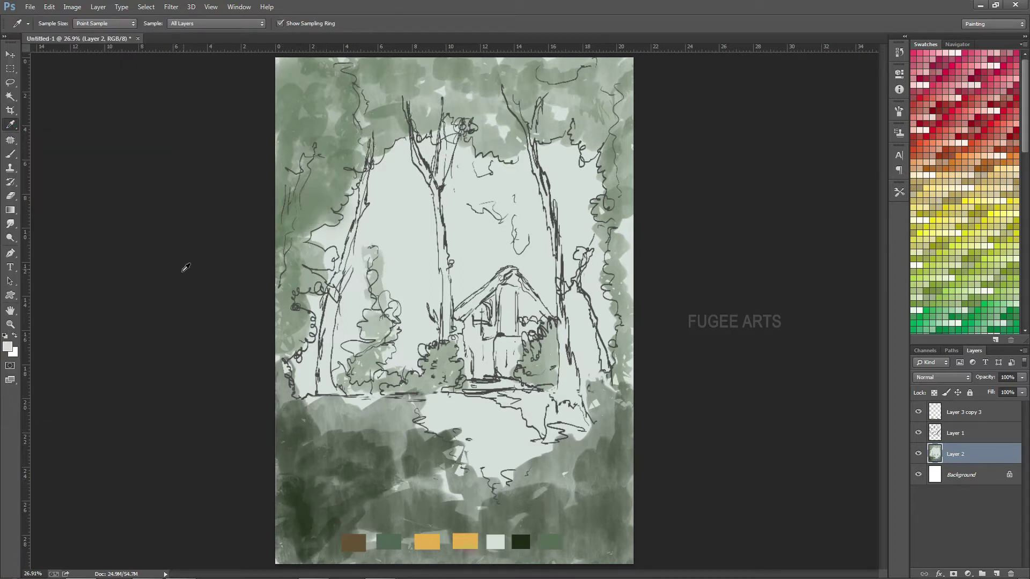
key(b)
mouse_move(552, 174)
mouse_down()
mouse_move(583, 151)
mouse_move(606, 347)
mouse_up()
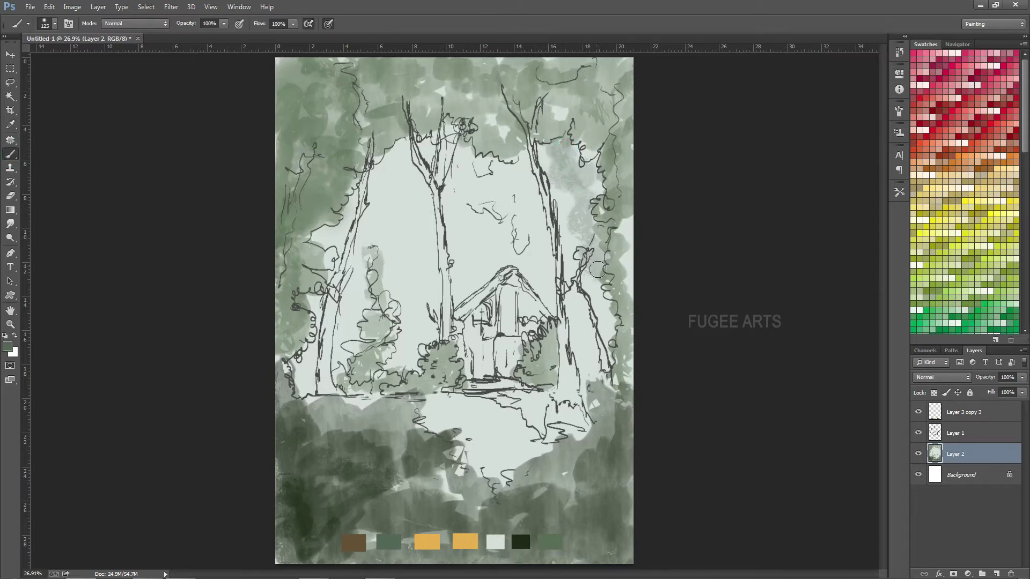
drag(483, 161, 515, 236)
alt+click(518, 228)
alt+click(360, 244)
mouse_move(375, 228)
mouse_down()
mouse_move(397, 156)
mouse_move(370, 102)
mouse_move(311, 134)
mouse_move(322, 75)
mouse_move(278, 234)
mouse_up()
Step: Darken the left edge and upper-left foliage with a dark green sampled from the painting
key(i)
key(b)
alt+click(288, 110)
mouse_move(272, 284)
mouse_down()
mouse_move(303, 185)
mouse_move(386, 65)
mouse_move(319, 75)
mouse_up()
mouse_move(280, 125)
mouse_down()
mouse_move(322, 80)
mouse_move(285, 64)
mouse_move(321, 97)
mouse_move(284, 137)
mouse_move(310, 75)
mouse_move(289, 59)
mouse_move(368, 68)
mouse_move(287, 69)
mouse_move(276, 134)
mouse_move(283, 62)
mouse_up()
drag(280, 243, 290, 179)
mouse_move(391, 123)
mouse_down()
mouse_move(297, 99)
mouse_move(345, 87)
mouse_move(331, 85)
mouse_move(360, 96)
mouse_up()
drag(407, 67, 343, 75)
Step: Darken the tree-top foliage, top-right corner, right side and lower foreground
drag(297, 168, 289, 268)
mouse_move(432, 87)
mouse_down()
mouse_move(410, 101)
mouse_move(504, 124)
mouse_move(537, 75)
mouse_move(571, 78)
mouse_move(537, 62)
mouse_move(591, 86)
mouse_move(611, 64)
mouse_move(483, 62)
mouse_up()
mouse_move(574, 81)
mouse_down()
mouse_move(612, 70)
mouse_move(623, 91)
mouse_move(612, 124)
mouse_move(601, 95)
mouse_up()
mouse_move(608, 157)
mouse_down()
mouse_move(596, 143)
mouse_move(612, 95)
mouse_move(622, 242)
mouse_move(604, 296)
mouse_move(605, 275)
mouse_move(616, 398)
mouse_move(574, 274)
mouse_move(588, 499)
mouse_up()
mouse_move(285, 507)
mouse_down()
mouse_move(280, 543)
mouse_move(322, 494)
mouse_move(281, 460)
mouse_move(314, 556)
mouse_move(636, 488)
mouse_up()
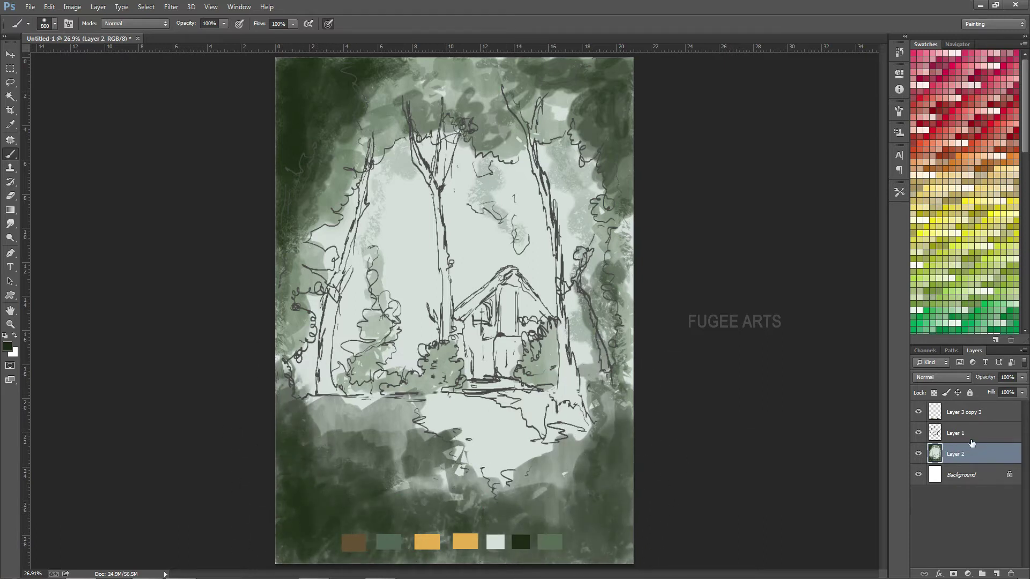
Step: Lower the sketch layer's opacity so the lines fade to light grey, then reselect Layer 2
click(955, 433)
drag(985, 377, 965, 377)
click(956, 454)
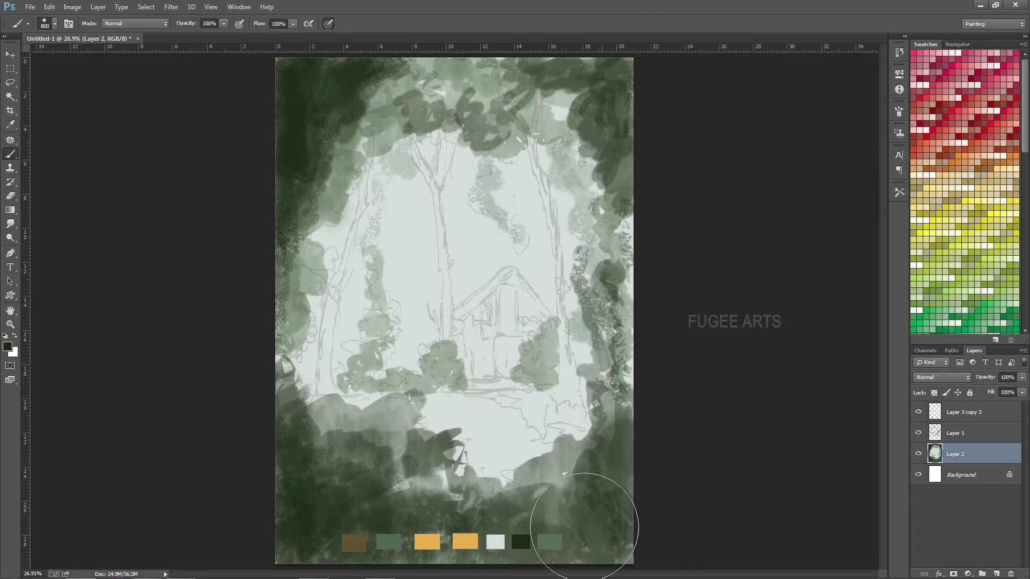
Step: Paint the left tree trunk dark, with a thick base and a thin branch
drag(366, 218, 341, 282)
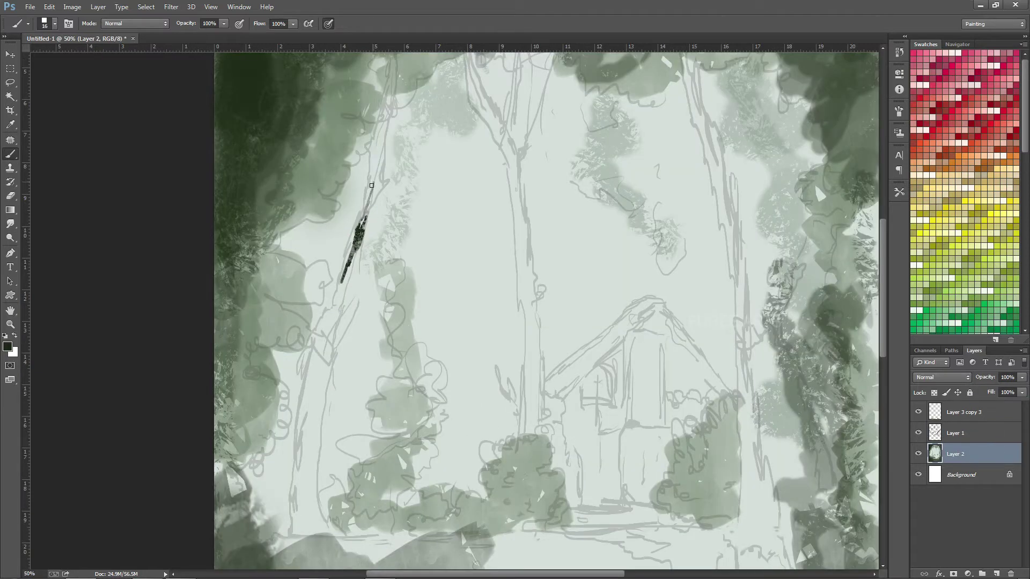
key(ctrl+minus)
drag(399, 229, 411, 135)
drag(344, 466, 376, 308)
mouse_move(361, 430)
mouse_down()
mouse_move(370, 469)
mouse_move(361, 385)
mouse_move(411, 185)
mouse_up()
key(bracketleft)
key(bracketleft)
drag(438, 151, 414, 179)
drag(365, 327, 348, 472)
Step: Paint the middle trunk with a thin branch and the right trunk up into the canopy
key(bracketright)
mouse_move(501, 393)
mouse_down()
mouse_move(505, 314)
mouse_move(465, 118)
mouse_up()
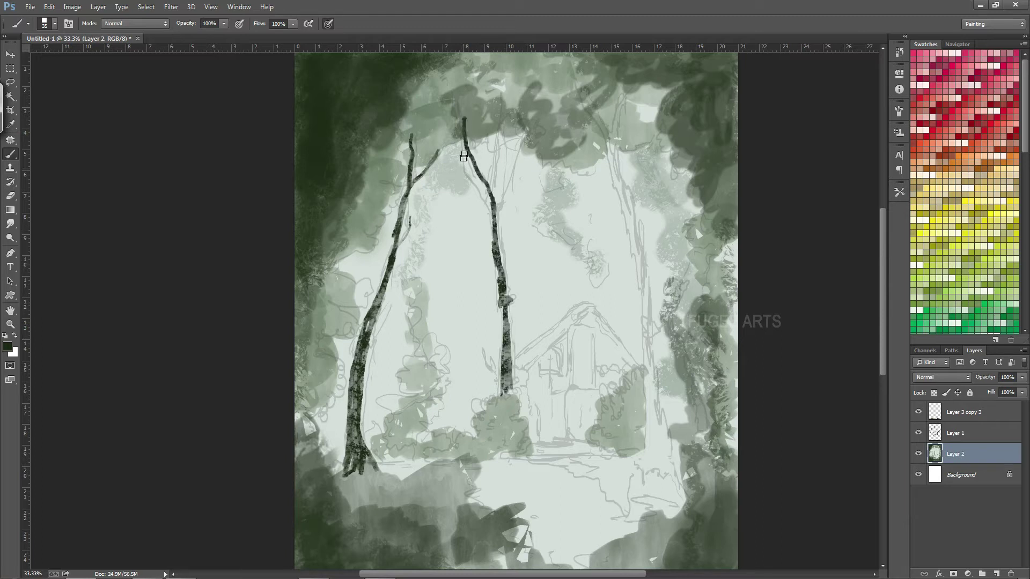
key(bracketright)
drag(518, 159, 498, 209)
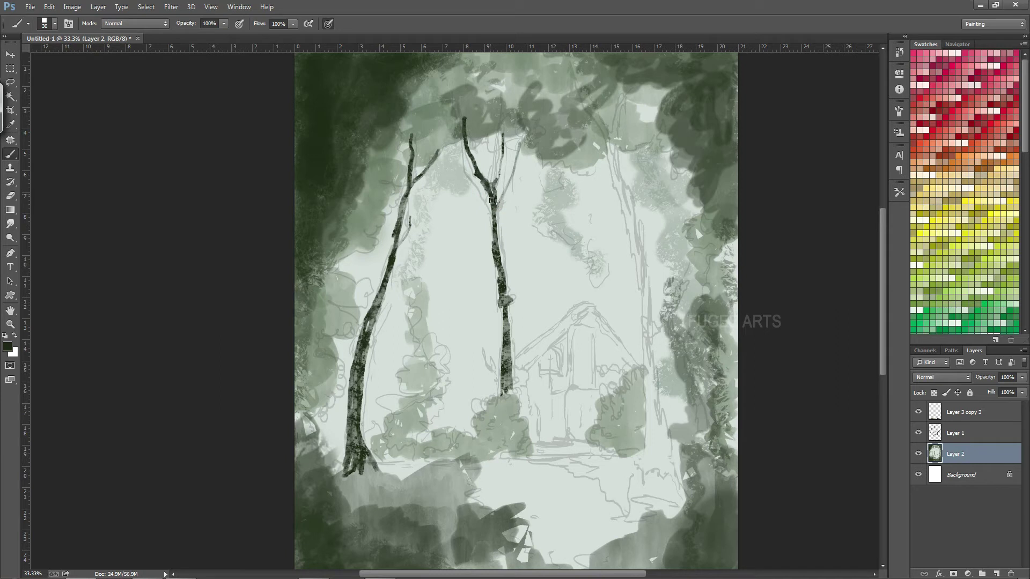
mouse_move(671, 475)
mouse_down()
mouse_move(661, 418)
mouse_move(648, 442)
mouse_up()
mouse_move(651, 400)
mouse_down()
mouse_move(636, 250)
mouse_move(607, 143)
mouse_move(632, 242)
mouse_up()
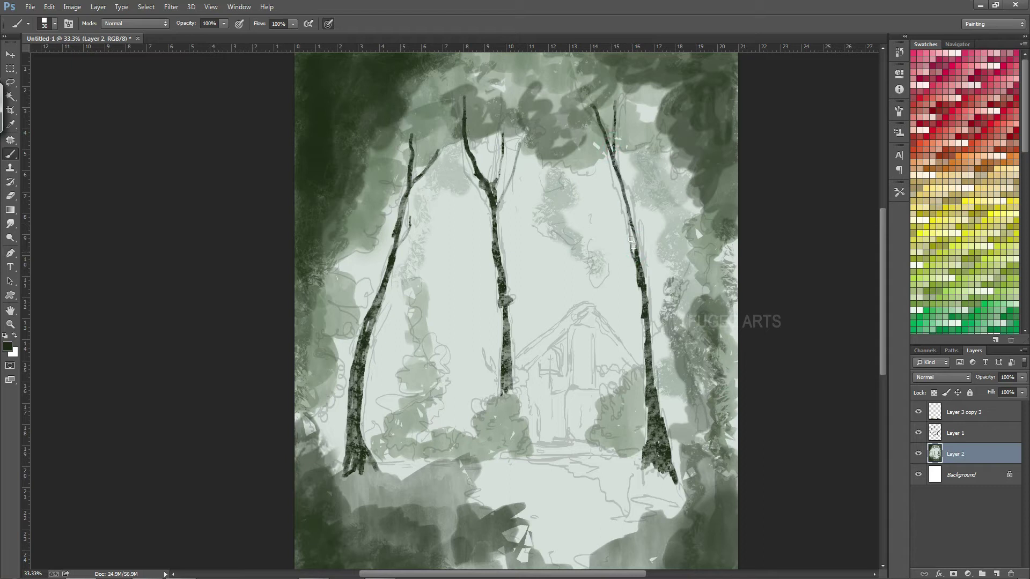
drag(316, 200, 351, 154)
key(ctrl+minus)
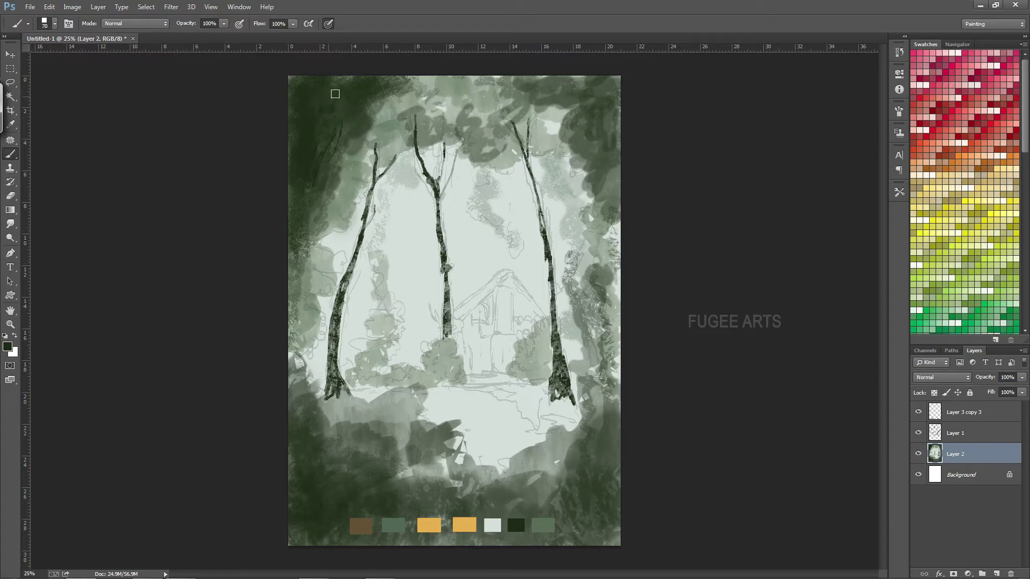
Step: Darken the upper-left canopy and left edge, and add dark foliage around the tree tops
drag(354, 118, 332, 199)
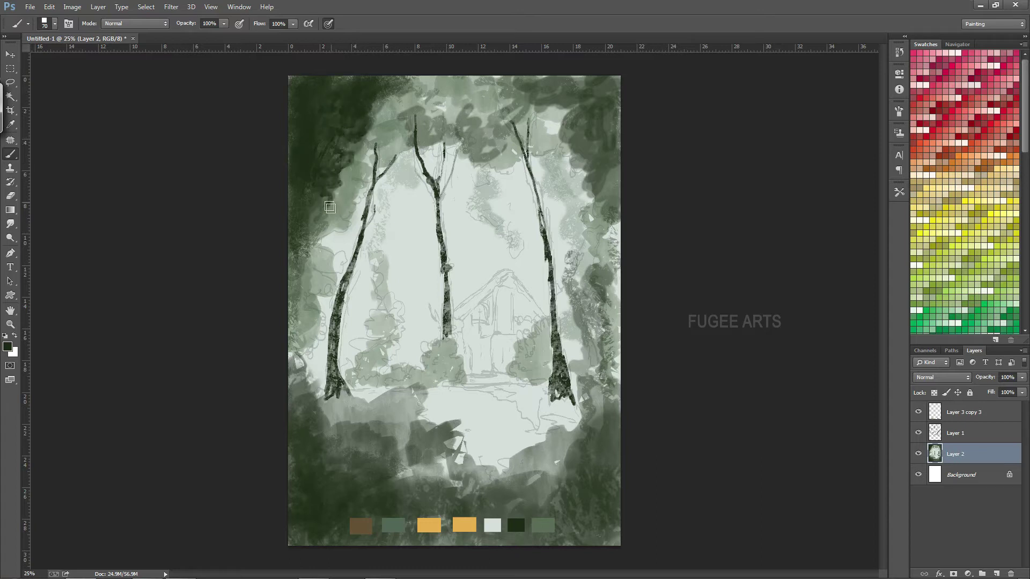
drag(333, 199, 362, 142)
drag(280, 319, 300, 380)
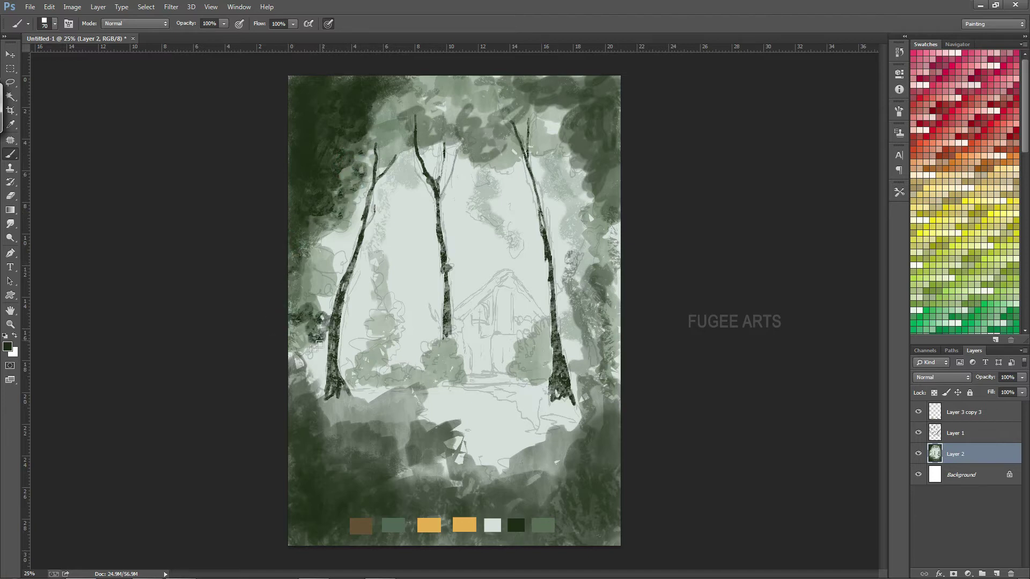
mouse_move(301, 305)
mouse_down()
mouse_move(354, 274)
mouse_move(304, 265)
mouse_move(316, 228)
mouse_up()
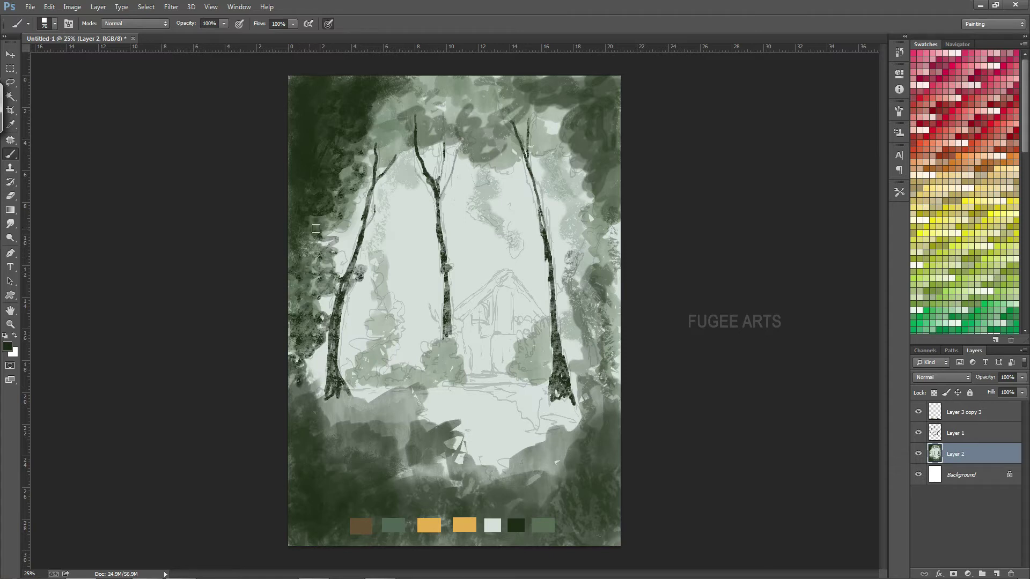
mouse_move(352, 175)
mouse_down()
mouse_move(389, 138)
mouse_move(410, 153)
mouse_move(456, 124)
mouse_move(483, 88)
mouse_move(519, 135)
mouse_move(545, 137)
mouse_move(602, 88)
mouse_move(511, 85)
mouse_move(569, 93)
mouse_move(575, 115)
mouse_move(603, 134)
mouse_move(573, 152)
mouse_move(612, 145)
mouse_move(606, 225)
mouse_move(625, 335)
mouse_move(590, 371)
mouse_move(593, 314)
mouse_move(612, 388)
mouse_move(601, 444)
mouse_up()
key(bracketright)
key(bracketright)
key(bracketright)
Step: Texture dark foliage around the right trunk base and ground line, plus grey-green beside the right tree
mouse_move(574, 411)
mouse_down()
mouse_move(571, 427)
mouse_move(555, 408)
mouse_move(558, 425)
mouse_up()
mouse_move(558, 306)
mouse_down()
mouse_move(559, 354)
mouse_move(604, 411)
mouse_move(572, 397)
mouse_move(595, 402)
mouse_move(620, 367)
mouse_up()
click(563, 440)
mouse_move(552, 407)
mouse_down()
mouse_move(539, 378)
mouse_move(523, 385)
mouse_move(546, 368)
mouse_move(514, 380)
mouse_move(550, 320)
mouse_up()
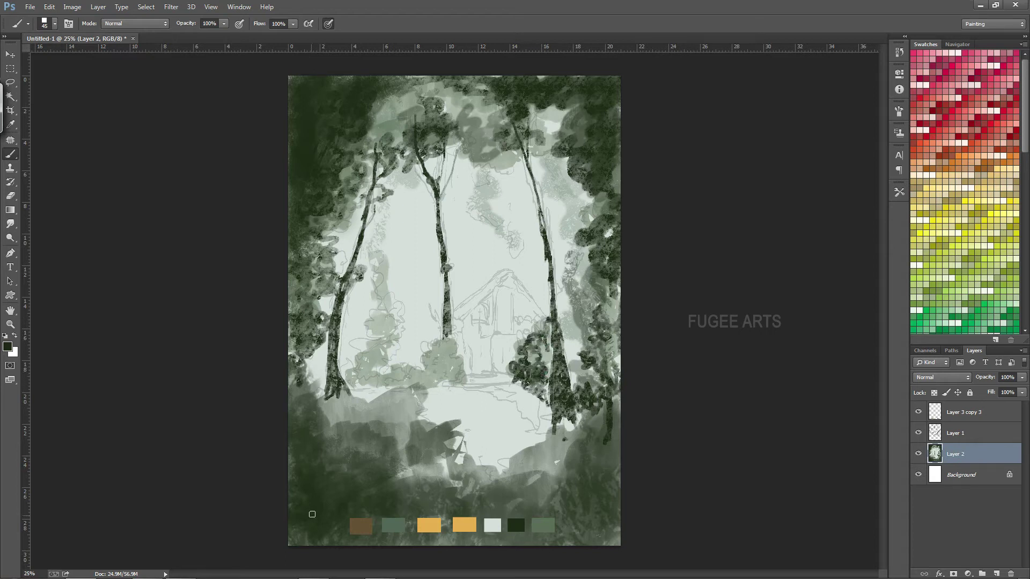
mouse_move(368, 388)
mouse_down()
mouse_move(394, 397)
mouse_move(435, 376)
mouse_move(437, 346)
mouse_move(447, 380)
mouse_move(491, 377)
mouse_move(454, 362)
mouse_move(446, 343)
mouse_move(451, 356)
mouse_move(418, 395)
mouse_move(373, 397)
mouse_up()
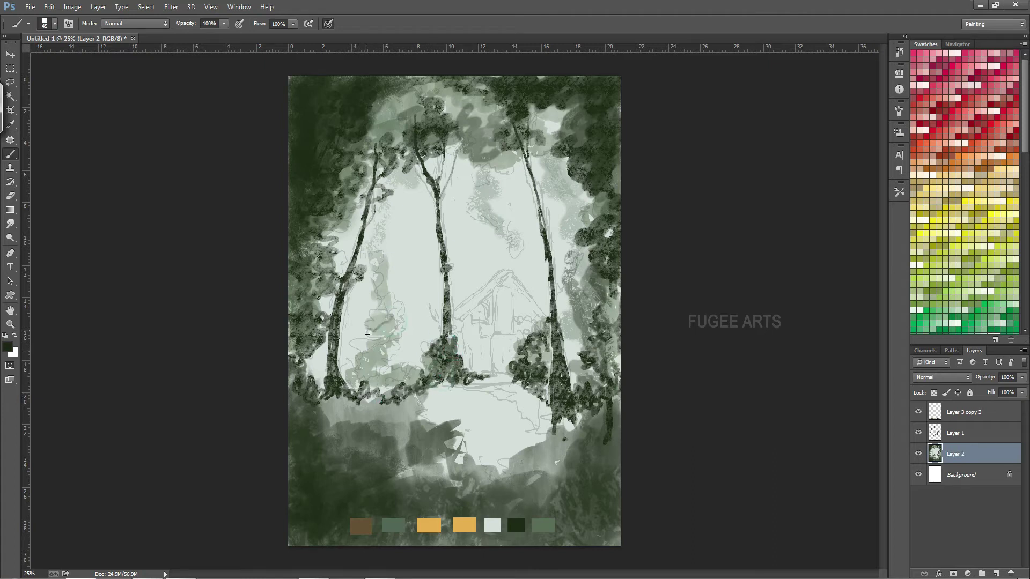
alt+click(547, 334)
mouse_move(575, 301)
mouse_down()
mouse_move(589, 335)
mouse_move(582, 269)
mouse_up()
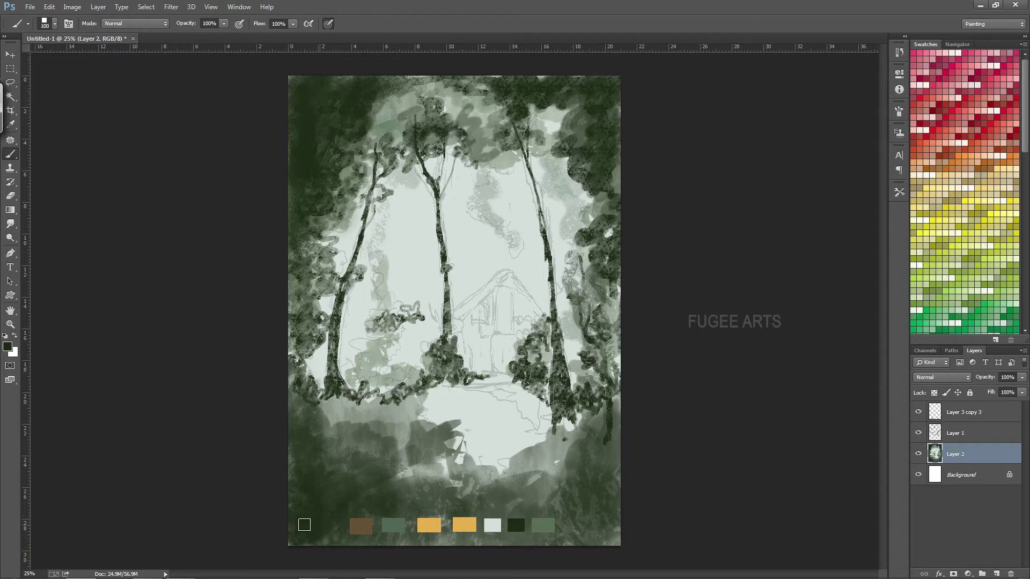
Step: Paint dark green across the bottom and lower corners using a darker colour and 200 brush
mouse_move(302, 400)
mouse_down()
mouse_move(360, 415)
mouse_move(421, 399)
mouse_move(448, 498)
mouse_move(505, 472)
mouse_move(524, 501)
mouse_move(561, 454)
mouse_move(621, 414)
mouse_move(591, 478)
mouse_move(593, 536)
mouse_move(569, 540)
mouse_up()
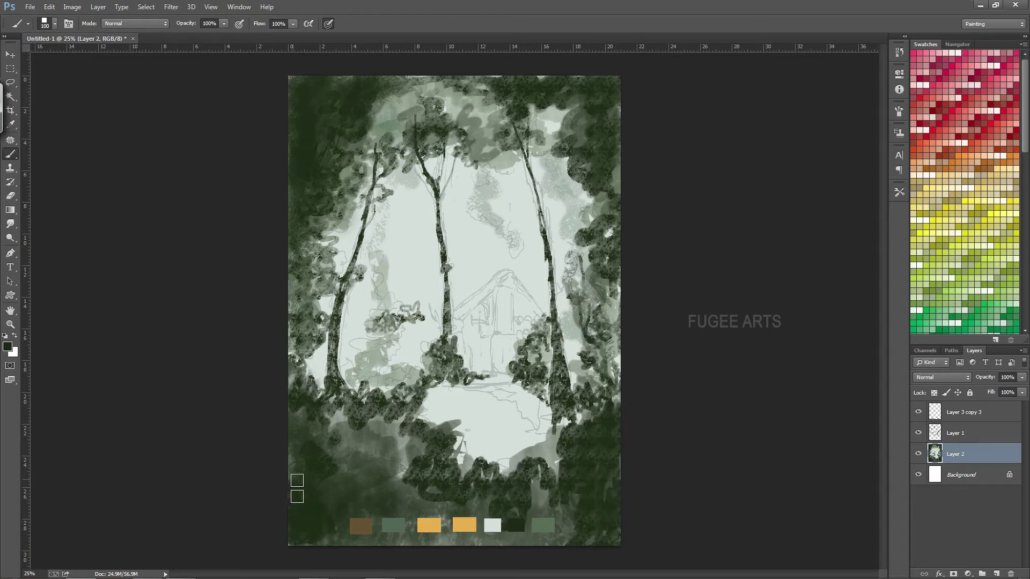
click(10, 324)
drag(142, 223, 151, 222)
key(b)
mouse_move(330, 552)
mouse_down()
mouse_move(352, 543)
mouse_move(430, 558)
mouse_move(558, 558)
mouse_move(538, 501)
mouse_move(430, 517)
mouse_move(379, 499)
mouse_move(355, 440)
mouse_move(330, 497)
mouse_up()
key(bracketright)
key(bracketright)
key(bracketright)
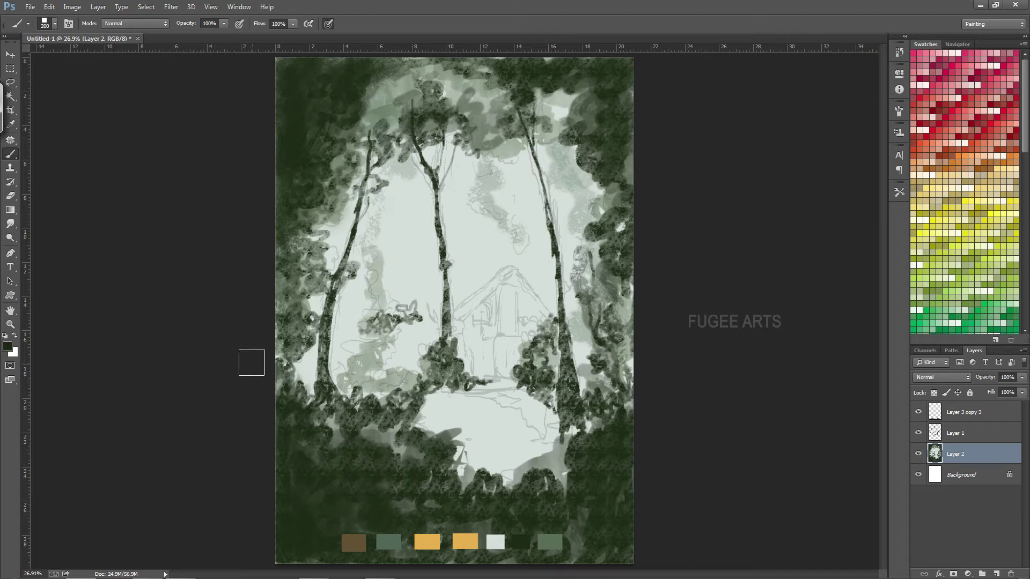
click(8, 347)
click(964, 307)
mouse_move(622, 499)
mouse_down()
mouse_move(626, 558)
mouse_move(636, 477)
mouse_move(563, 553)
mouse_move(526, 510)
mouse_move(424, 547)
mouse_up()
key(bracketleft)
key(bracketleft)
key(bracketleft)
mouse_move(390, 396)
mouse_down()
mouse_move(445, 375)
mouse_move(468, 382)
mouse_move(354, 408)
mouse_move(301, 397)
mouse_move(306, 495)
mouse_move(344, 486)
mouse_move(397, 429)
mouse_move(476, 501)
mouse_move(306, 531)
mouse_move(306, 556)
mouse_move(315, 459)
mouse_move(426, 511)
mouse_move(372, 562)
mouse_move(536, 554)
mouse_up()
Step: Darken the upper-left and upper-right foliage and right trunk, and dab dark stones in the clearing
mouse_move(325, 212)
mouse_down()
mouse_move(291, 150)
mouse_move(306, 97)
mouse_move(343, 51)
mouse_move(303, 76)
mouse_move(283, 152)
mouse_move(285, 344)
mouse_move(294, 320)
mouse_up()
mouse_move(632, 154)
mouse_down()
mouse_move(623, 182)
mouse_move(625, 91)
mouse_move(596, 90)
mouse_move(606, 75)
mouse_move(635, 299)
mouse_move(601, 300)
mouse_move(629, 349)
mouse_move(617, 422)
mouse_up()
key(bracketleft)
key(bracketleft)
key(bracketleft)
key(bracketleft)
drag(565, 284, 560, 311)
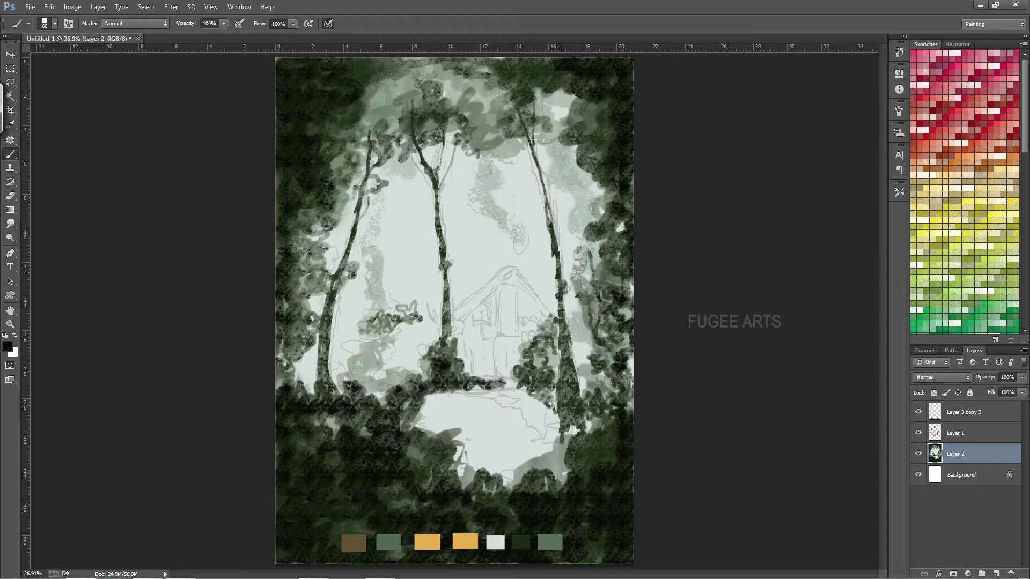
drag(575, 387, 553, 231)
mouse_move(467, 424)
mouse_down()
mouse_move(486, 430)
mouse_move(479, 406)
mouse_move(505, 452)
mouse_move(518, 436)
mouse_move(507, 461)
mouse_up()
Step: Dot dark stones in the clearing and touch up the left trunk with a sampled dark colour
drag(523, 447, 531, 444)
mouse_move(497, 408)
mouse_down()
mouse_move(507, 409)
mouse_move(505, 397)
mouse_up()
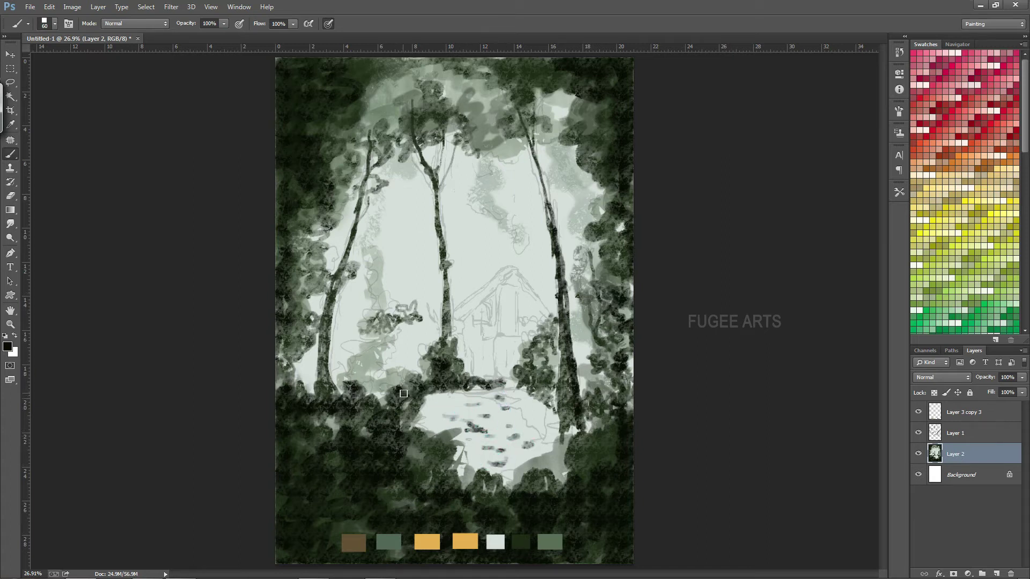
alt+click(389, 541)
drag(376, 264, 373, 285)
Step: Pick a light grey-green colour and set the brush opacity to 30%
alt+click(486, 185)
click(223, 23)
drag(223, 35, 203, 35)
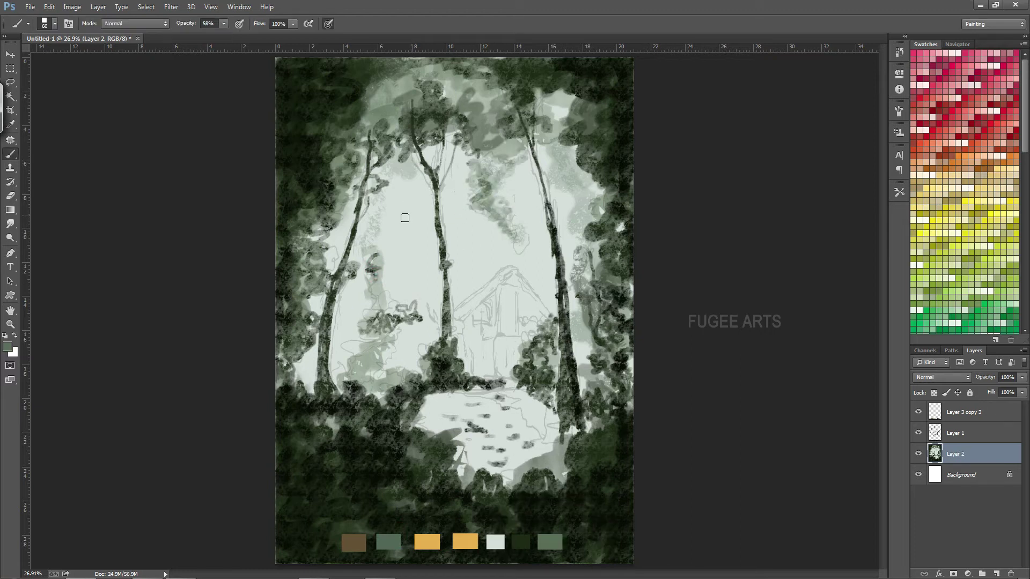
click(223, 24)
drag(203, 36, 189, 35)
Step: Paint soft grey-green mist strokes around the trunks, along the cabin roof and down the door
drag(380, 228, 358, 238)
mouse_move(374, 281)
mouse_down()
mouse_move(370, 308)
mouse_move(400, 298)
mouse_up()
mouse_move(388, 366)
mouse_down()
mouse_move(415, 352)
mouse_move(429, 303)
mouse_move(410, 306)
mouse_up()
mouse_move(363, 348)
mouse_down()
mouse_move(341, 336)
mouse_move(337, 375)
mouse_move(301, 378)
mouse_up()
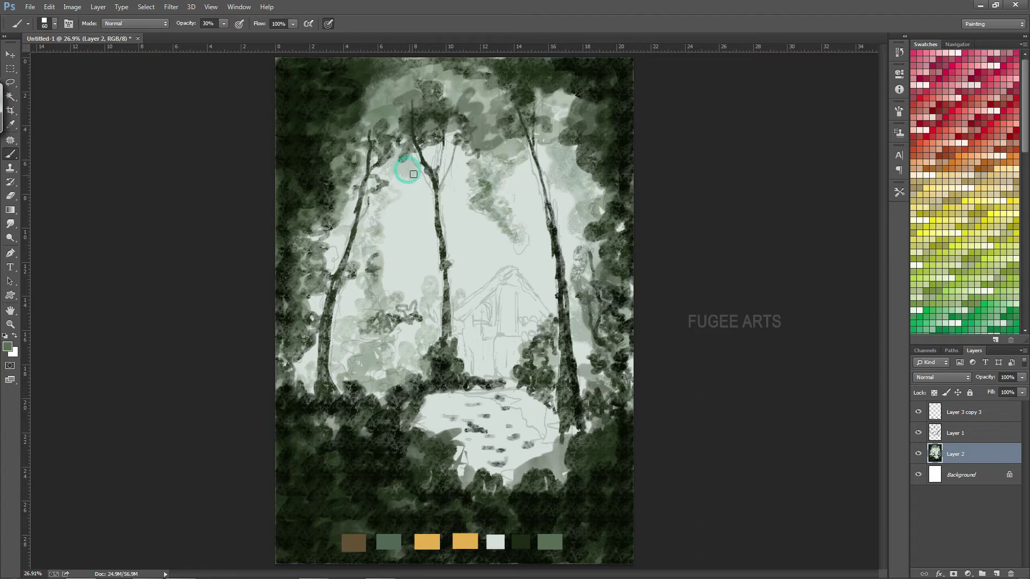
key(bracketleft)
key(bracketleft)
key(bracketleft)
drag(459, 308, 498, 279)
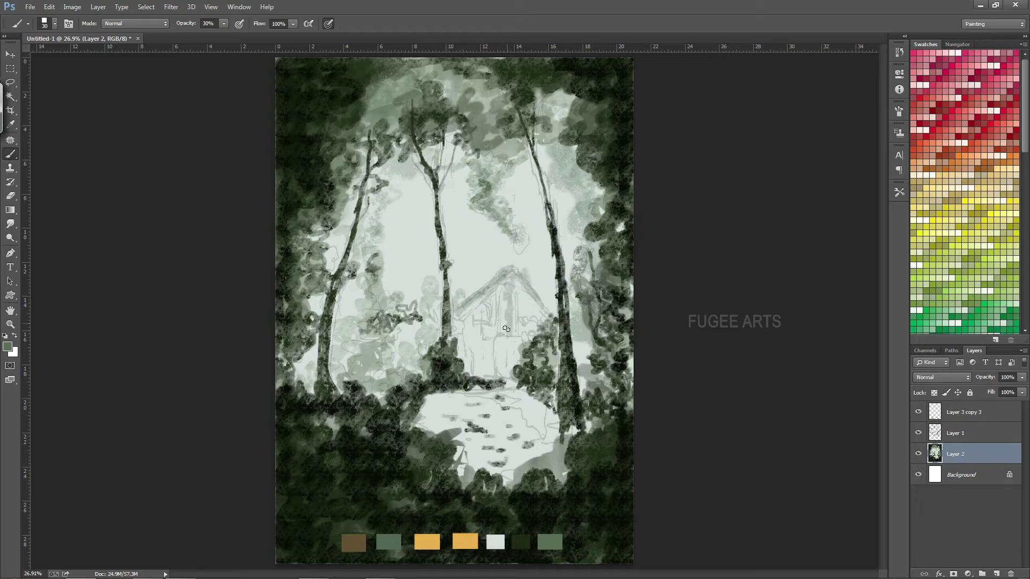
drag(513, 333, 518, 350)
Step: Trace the cabin's right roof line in very dark green at 71% opacity, then sample a muted green
alt+click(520, 542)
key(7)
key(1)
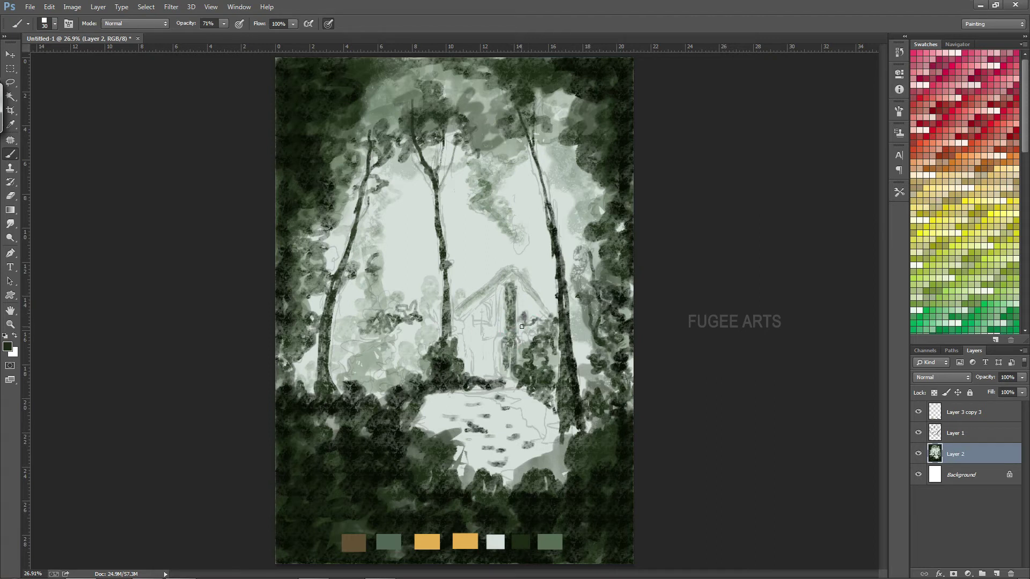
drag(514, 276, 547, 312)
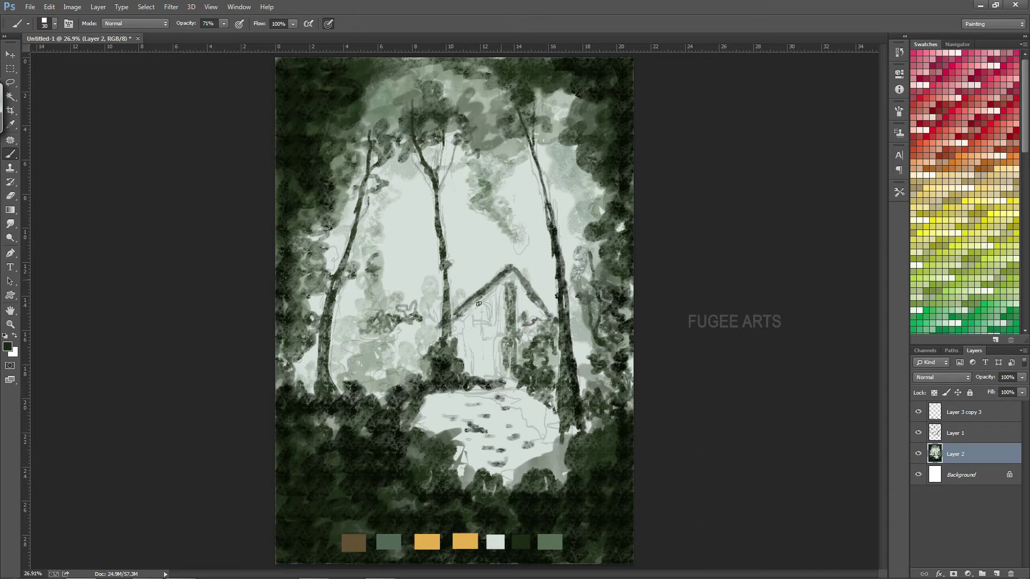
drag(452, 361, 450, 361)
click(10, 123)
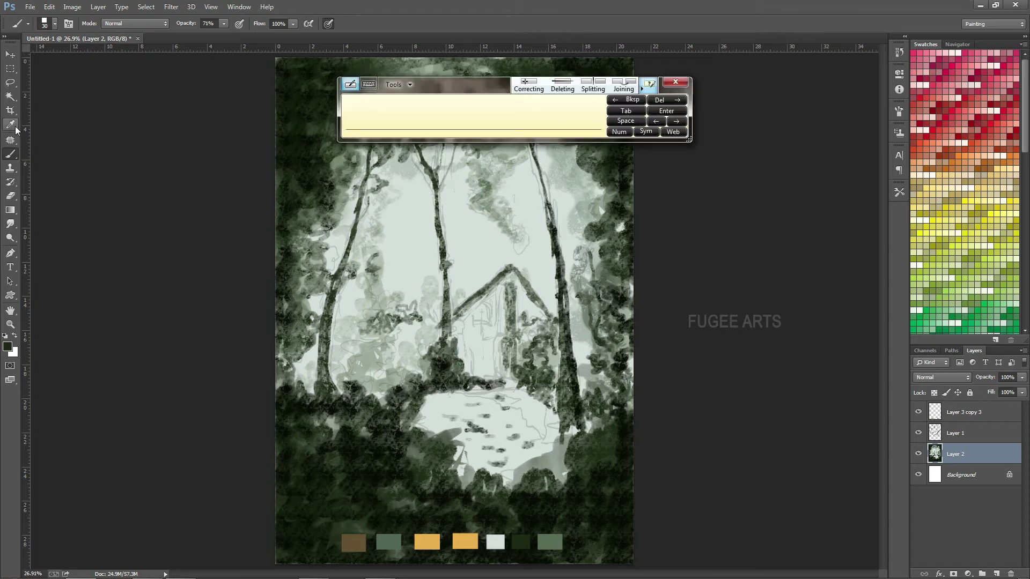
click(550, 543)
Step: Add a new layer above Layer 2 and choose a darker green painting colour
click(8, 346)
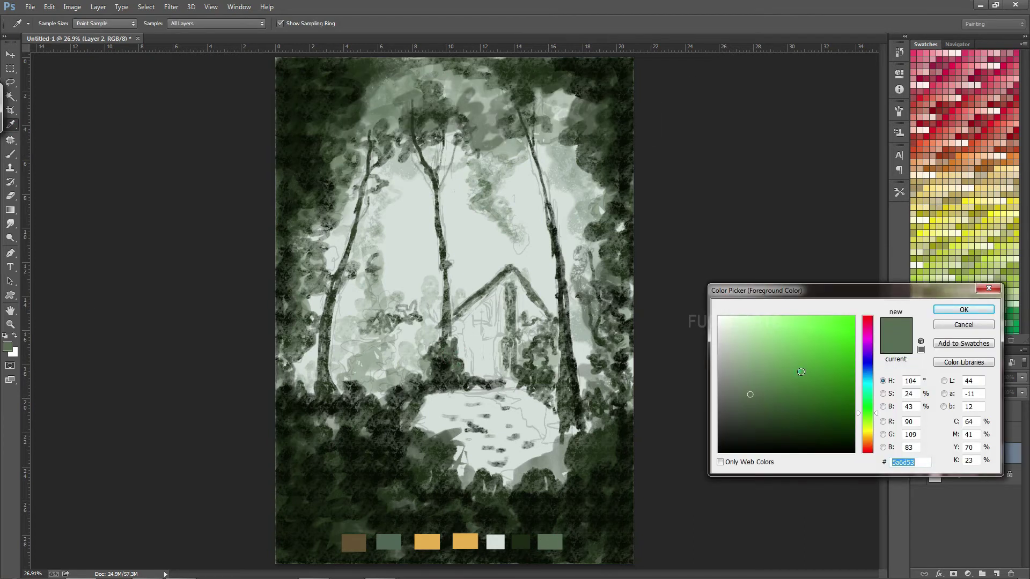
click(959, 306)
key(b)
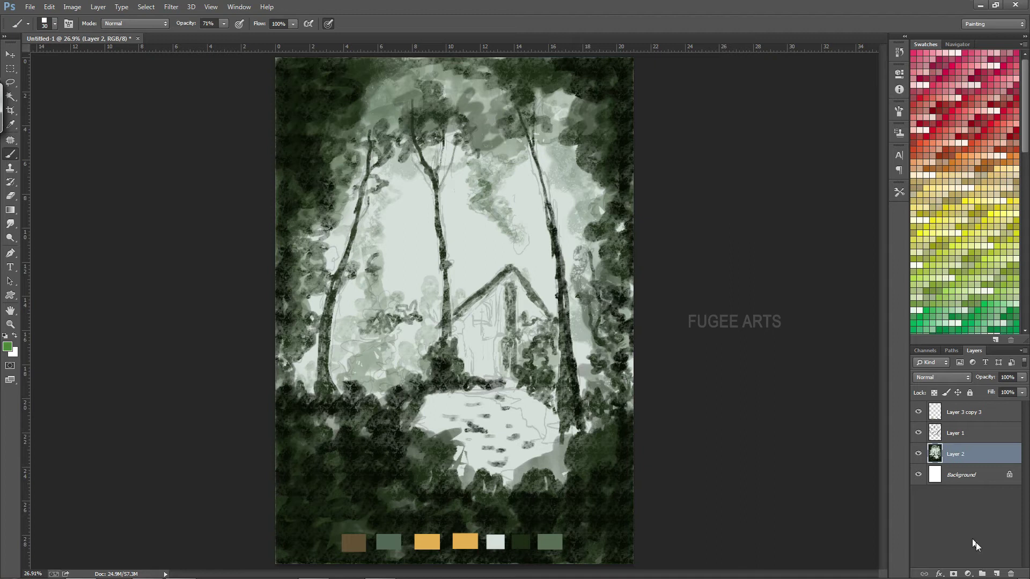
click(997, 574)
drag(224, 23, 217, 35)
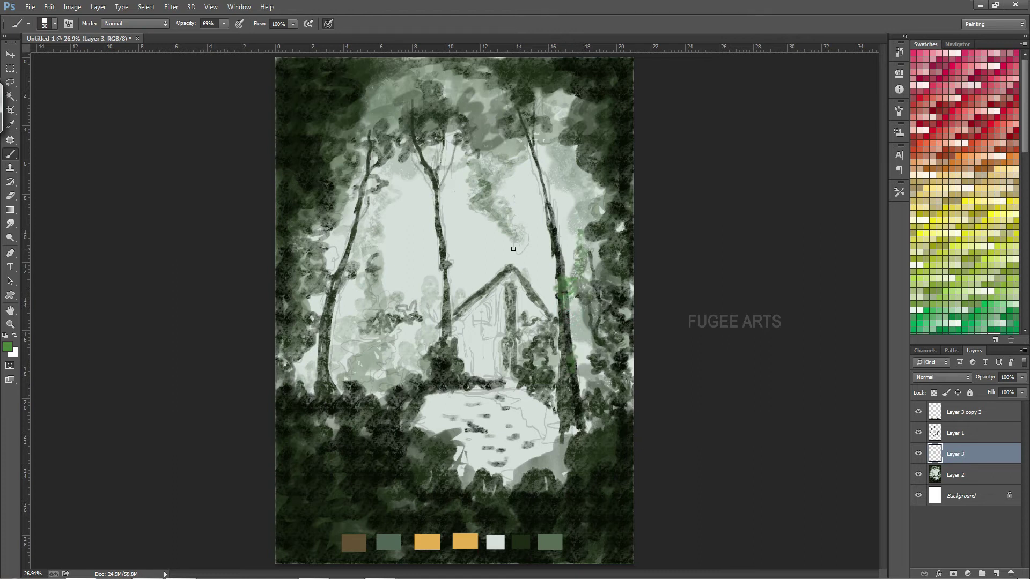
click(7, 346)
click(811, 396)
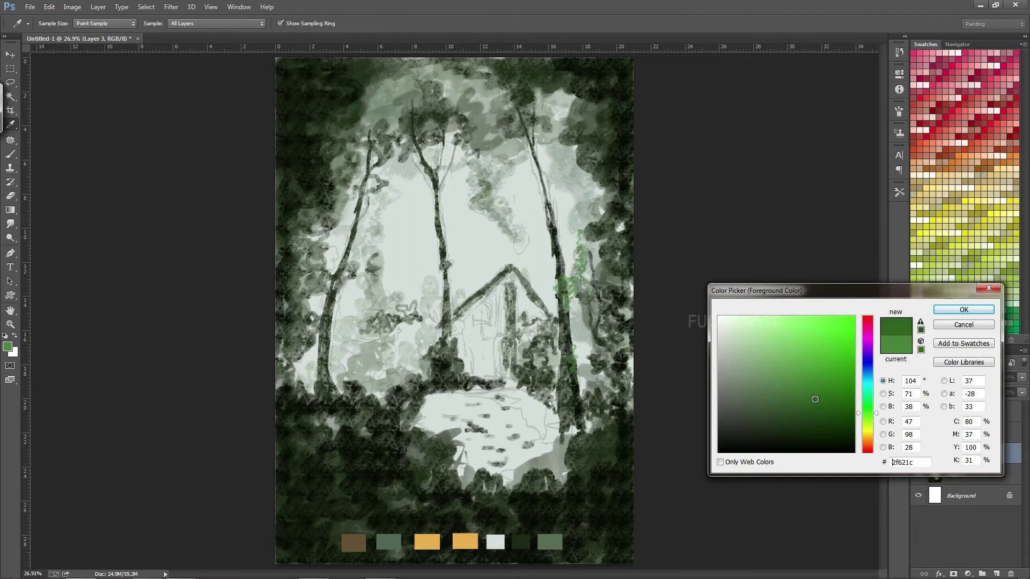
key(Return)
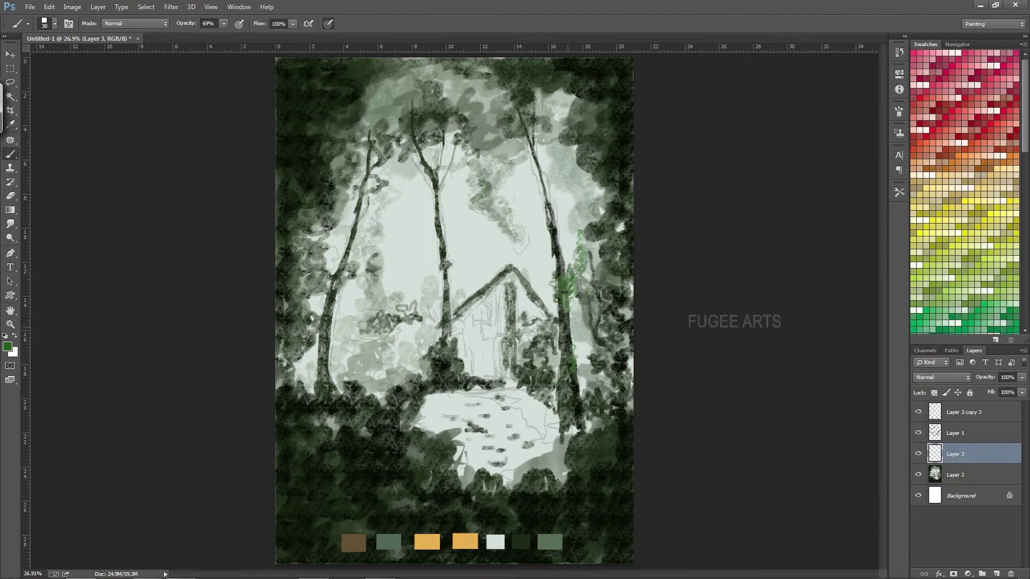
Step: Paint green leaves over the left branch, central canopy, right foliage and left-centre bushes
mouse_move(371, 157)
mouse_down()
mouse_move(393, 149)
mouse_move(401, 80)
mouse_up()
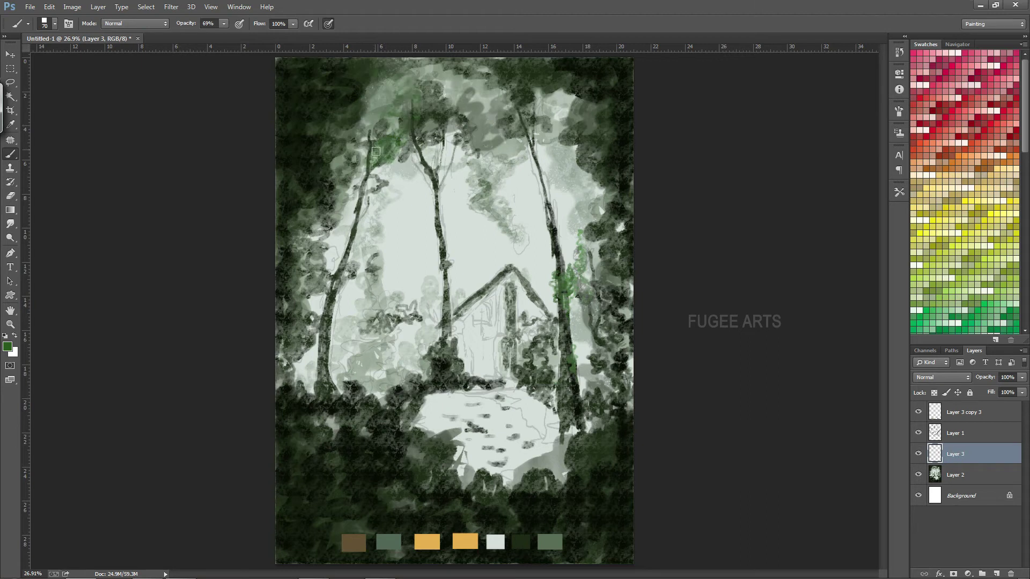
drag(343, 204, 308, 301)
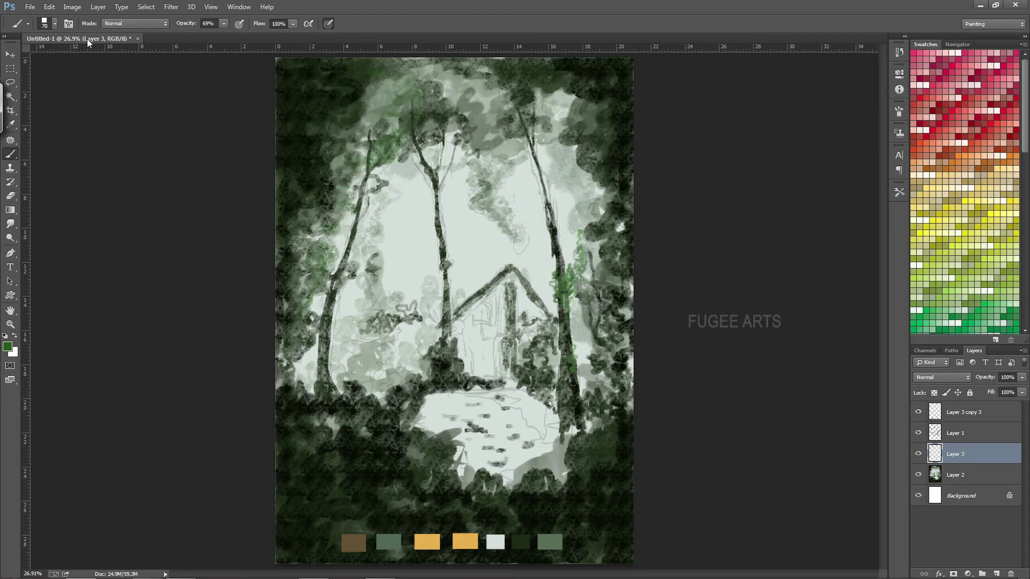
mouse_move(486, 133)
mouse_down()
mouse_move(507, 236)
mouse_move(480, 107)
mouse_move(521, 92)
mouse_up()
drag(548, 128, 603, 202)
drag(589, 325, 594, 424)
mouse_move(391, 346)
mouse_down()
mouse_move(375, 324)
mouse_move(418, 325)
mouse_move(459, 361)
mouse_move(424, 383)
mouse_up()
mouse_move(356, 379)
mouse_down()
mouse_move(354, 333)
mouse_move(376, 309)
mouse_move(372, 355)
mouse_up()
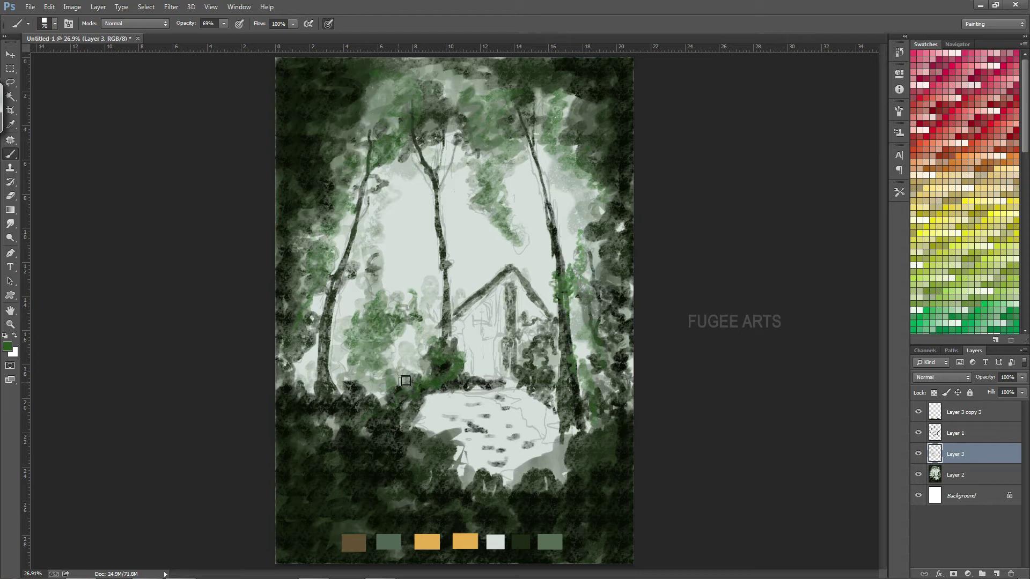
Step: Paste the tree image as a new layer, rotate it, and move it to the upper left
key(v)
click(997, 574)
key(ctrl+v)
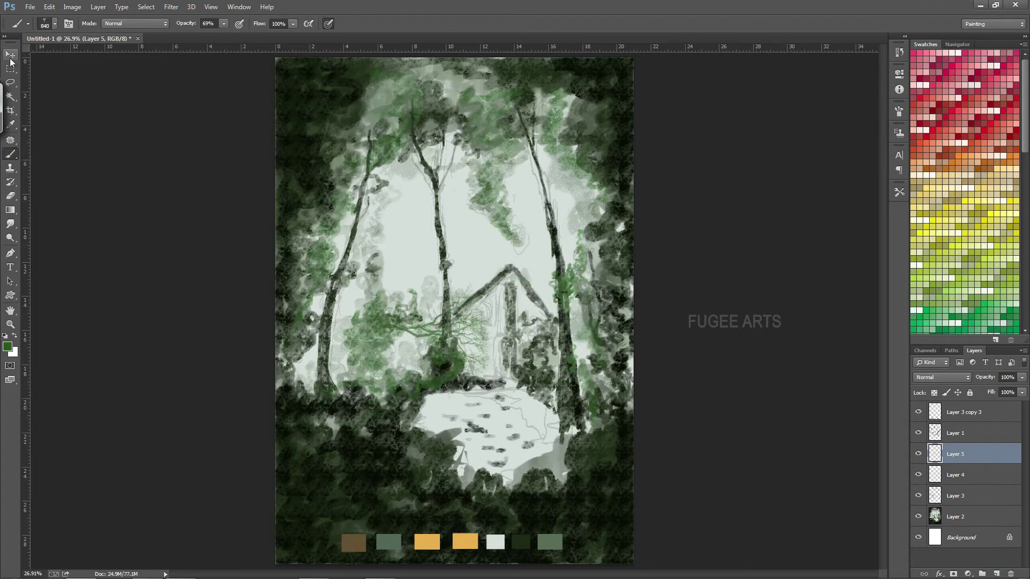
key(ctrl+t)
mouse_move(495, 275)
mouse_down()
mouse_move(375, 281)
mouse_move(322, 182)
mouse_up()
key(Return)
mouse_move(440, 231)
mouse_down()
mouse_move(426, 209)
mouse_move(375, 236)
mouse_up()
Step: Fill the tree's outline with black, then enlarge it and move it into the canopy
click(939, 574)
key(Escape)
ctrl+click(936, 453)
key(d)
key(alt+BackSpace)
key(ctrl+t)
drag(477, 135, 529, 81)
drag(461, 177, 442, 198)
double_click(442, 198)
Step: Duplicate the tree, flip the copy horizontally, enlarge it and move it right
key(ctrl+j)
key(ctrl+t)
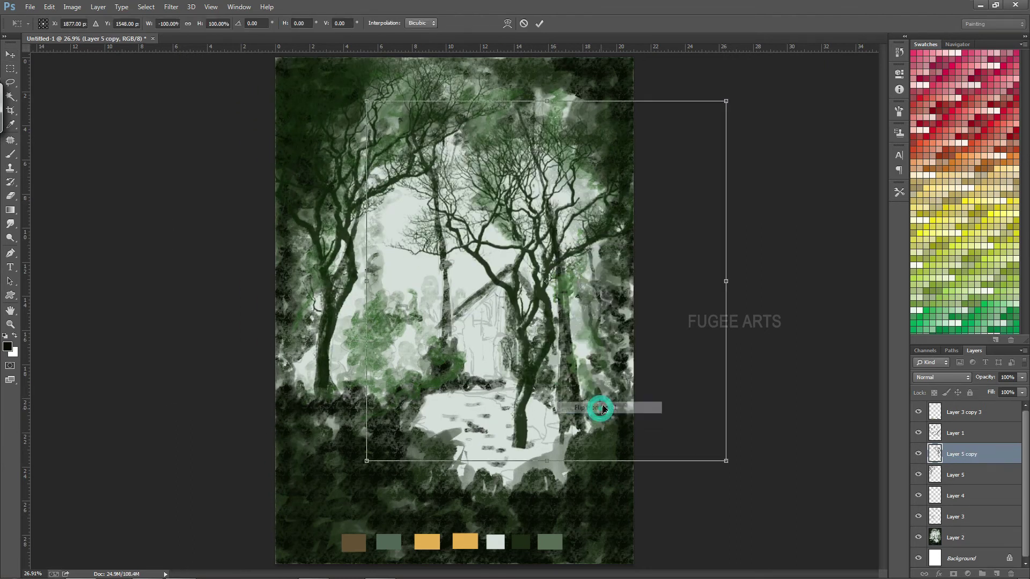
right_click(598, 409)
key(ctrl+minus)
drag(370, 121, 252, 51)
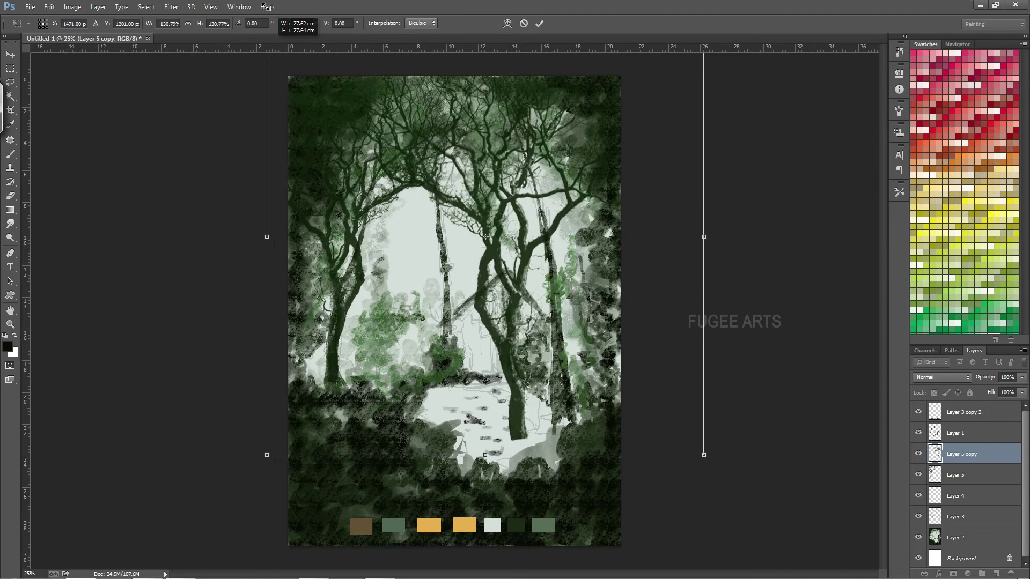
key(Return)
mouse_move(529, 258)
mouse_down()
mouse_move(588, 281)
mouse_move(582, 265)
mouse_move(583, 328)
mouse_up()
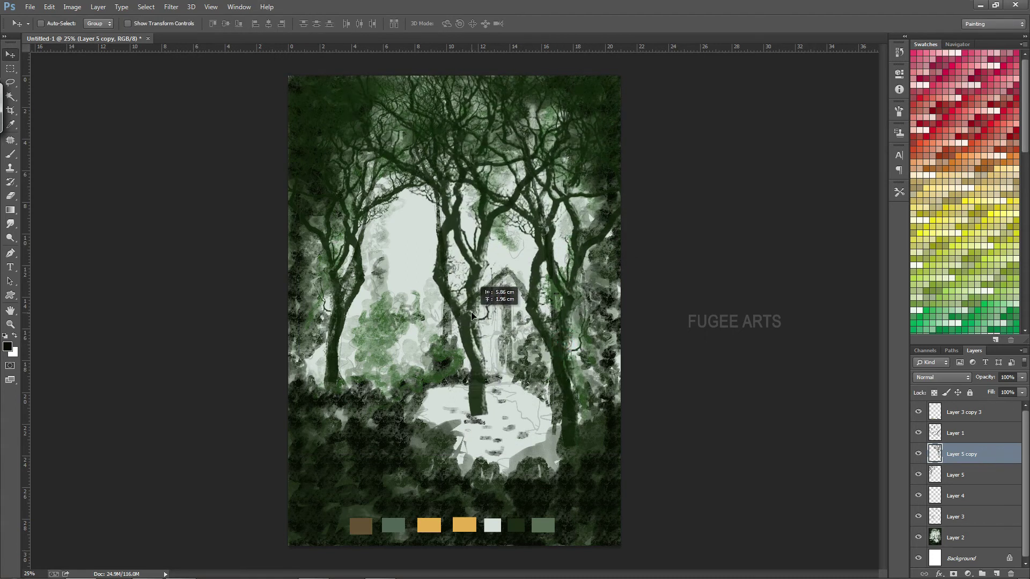
Step: Shrink a third tree to 66% and place it beside the cabin
key(ctrl+t)
drag(670, 427, 586, 339)
key(Return)
drag(569, 290, 543, 265)
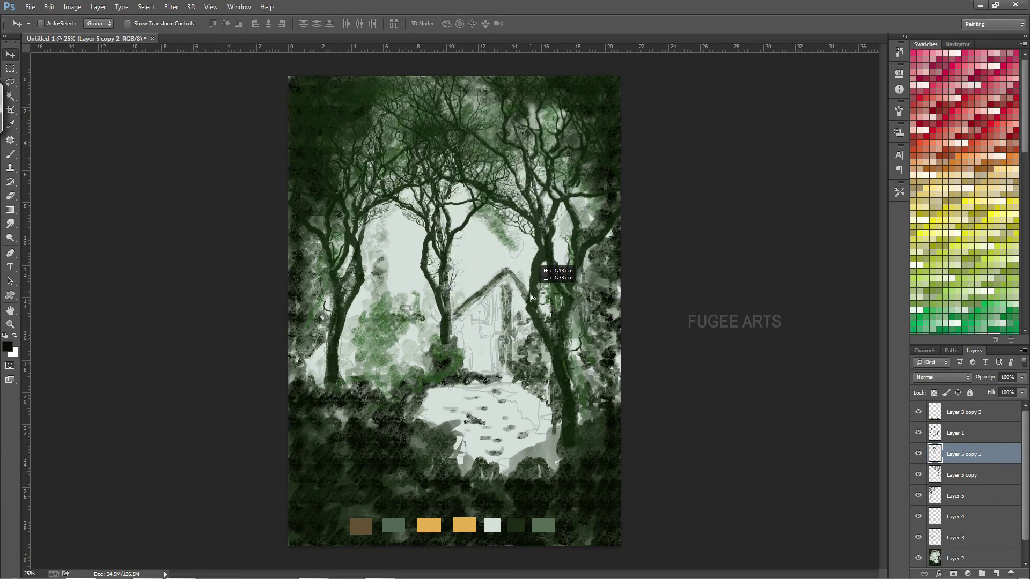
Step: Set the middle tree layer's opacity to 90% and add an empty layer above
click(1022, 378)
drag(1021, 389, 1018, 393)
click(562, 348)
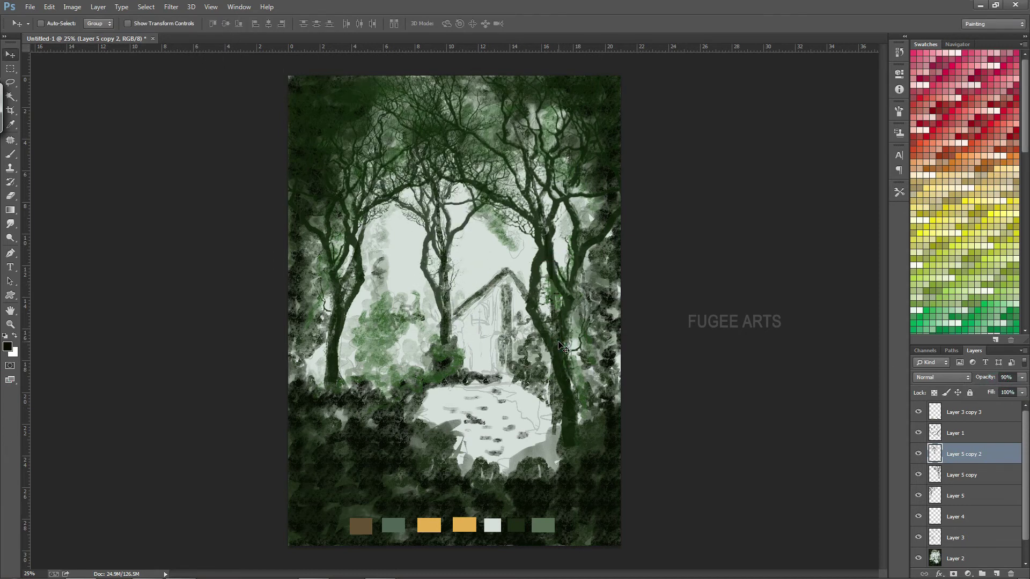
click(996, 574)
Step: With a size-250 brush preset, darken the top-right, left and bottom edges of the painting
key(b)
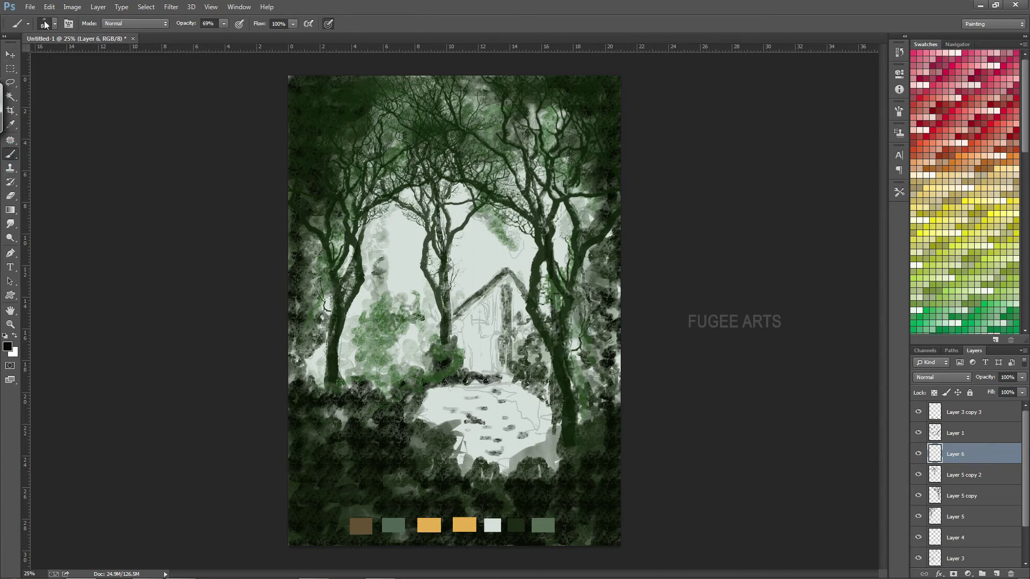
click(55, 24)
double_click(126, 365)
mouse_move(564, 147)
mouse_down()
mouse_move(577, 106)
mouse_move(504, 95)
mouse_move(613, 182)
mouse_up()
drag(311, 181, 294, 87)
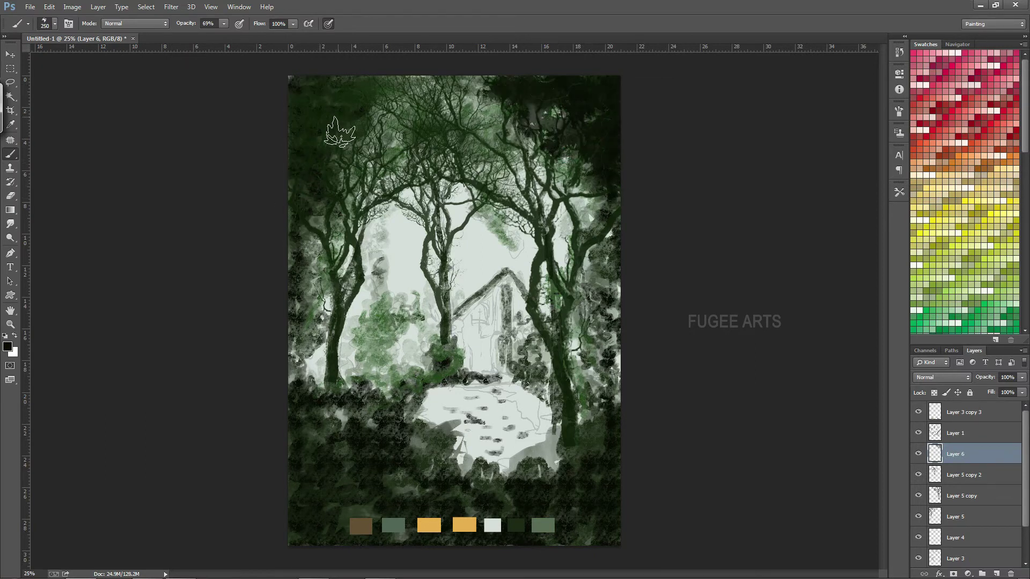
drag(339, 132, 318, 280)
key(bracketright)
mouse_move(327, 452)
mouse_down()
mouse_move(287, 494)
mouse_move(379, 524)
mouse_move(597, 515)
mouse_move(655, 368)
mouse_up()
key(bracketright)
key(bracketright)
key(bracketright)
key(bracketleft)
key(bracketleft)
key(bracketleft)
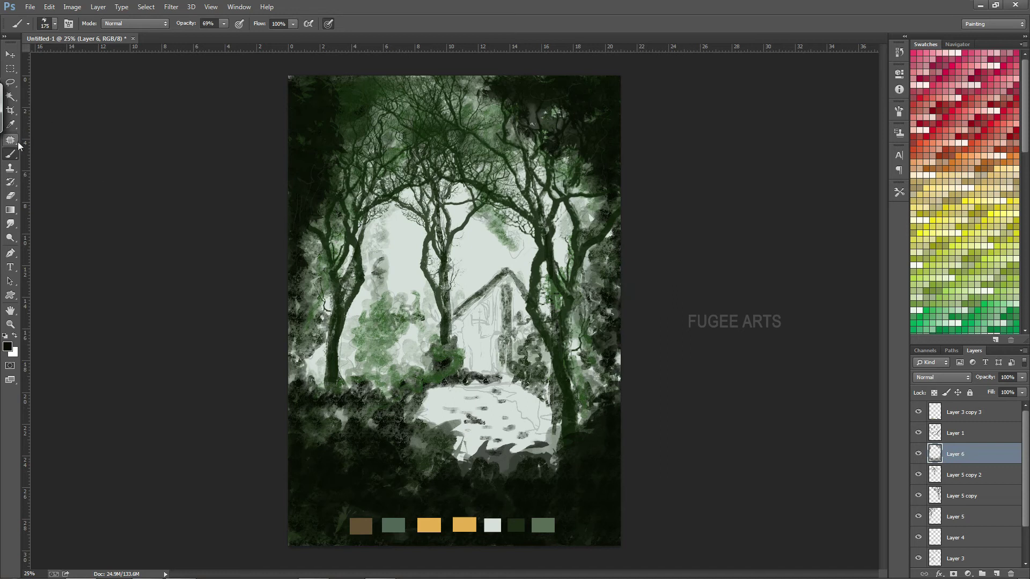
Step: Paint grey-green palette foliage beside the cabin, along the right edge and across the canopy
alt+click(543, 525)
mouse_move(537, 343)
mouse_down()
mouse_move(526, 375)
mouse_move(553, 394)
mouse_up()
drag(583, 326, 580, 375)
alt+click(602, 299)
drag(601, 290, 601, 247)
key(bracketleft)
key(bracketleft)
mouse_move(504, 91)
mouse_down()
mouse_move(377, 123)
mouse_move(348, 118)
mouse_move(308, 349)
mouse_up()
mouse_move(375, 418)
mouse_down()
mouse_move(386, 349)
mouse_move(375, 279)
mouse_move(407, 312)
mouse_up()
drag(507, 236, 501, 182)
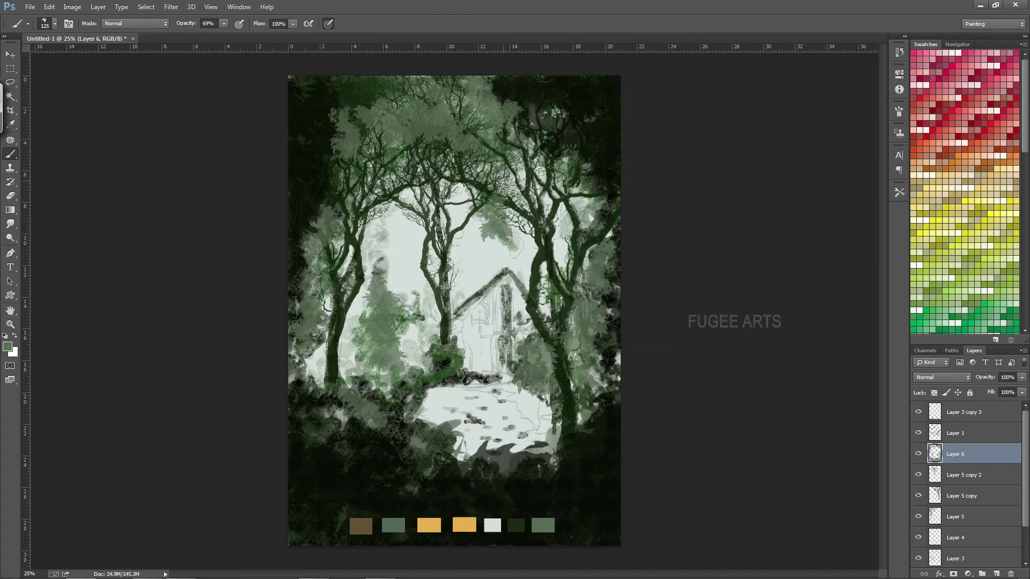
alt+click(397, 526)
drag(397, 285, 424, 328)
mouse_move(536, 350)
mouse_down()
mouse_move(483, 218)
mouse_move(477, 123)
mouse_move(423, 177)
mouse_move(535, 156)
mouse_up()
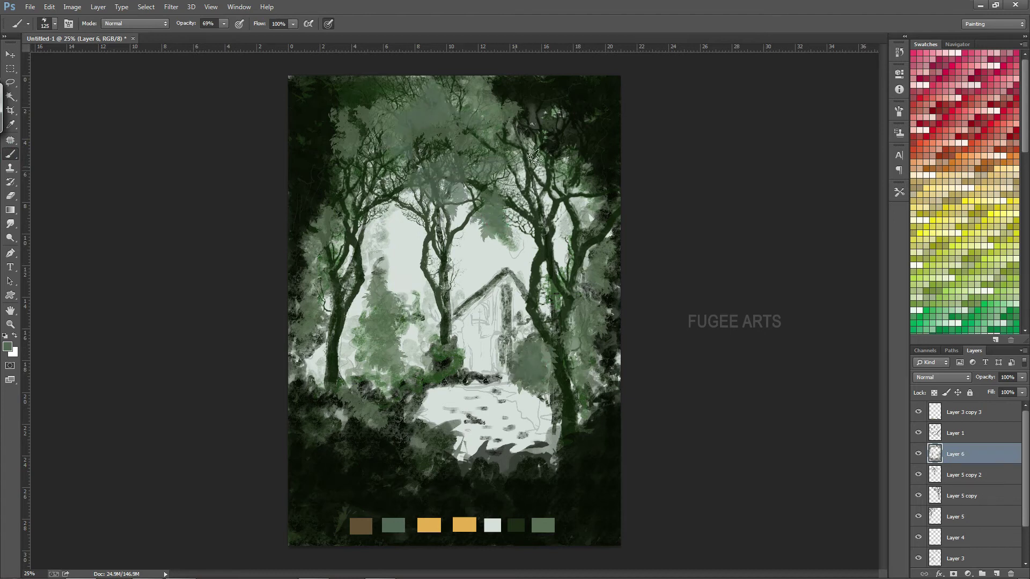
Step: Create Layer 7 and lay brown palette strokes on the lower path
click(960, 517)
key(ctrl+shift+alt+n)
alt+click(360, 526)
mouse_move(547, 453)
mouse_down()
mouse_move(509, 429)
mouse_move(451, 424)
mouse_move(418, 408)
mouse_move(483, 413)
mouse_move(536, 440)
mouse_up()
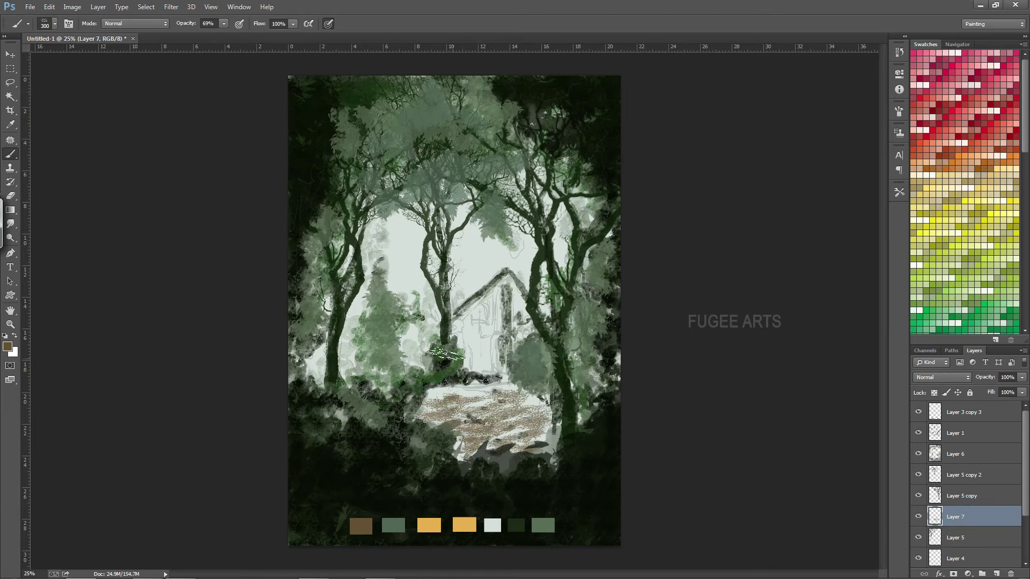
Step: Sample palette swatches and wash the cabin walls with the pale yellow swatch
click(54, 24)
key(Escape)
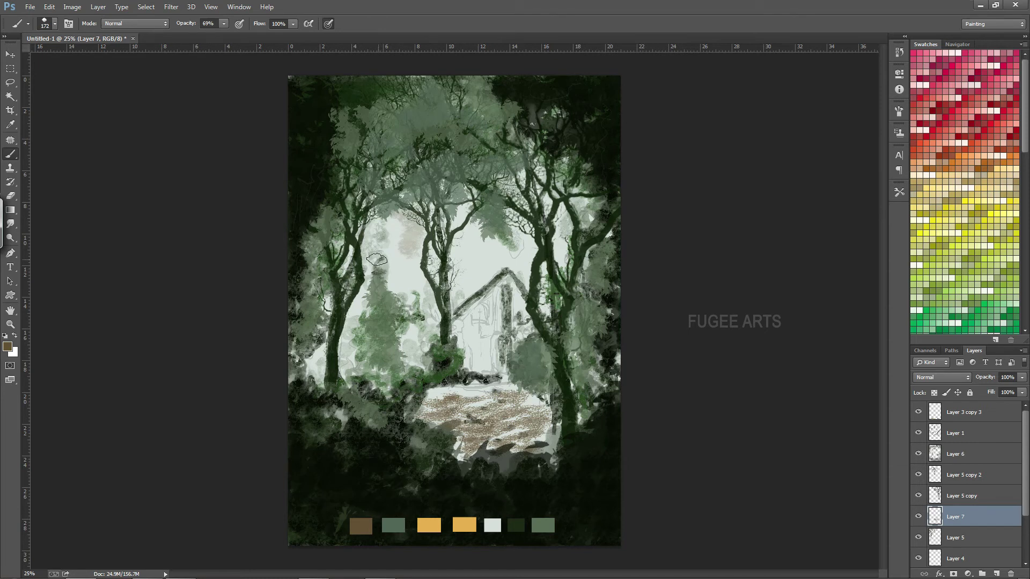
alt+click(546, 524)
alt+click(382, 223)
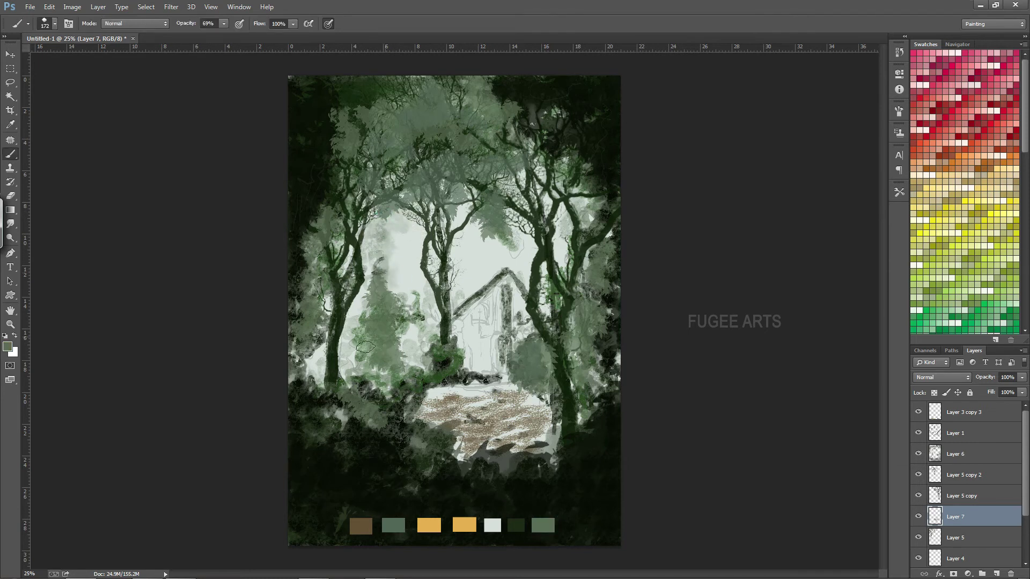
alt+click(324, 361)
alt+click(502, 348)
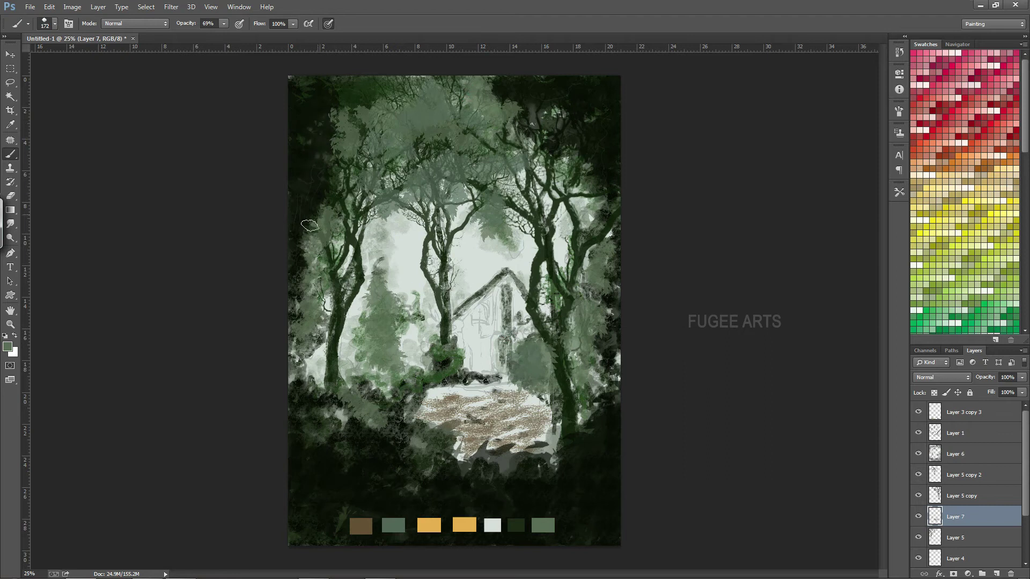
key(alt)
alt+click(465, 525)
mouse_move(499, 357)
mouse_down()
mouse_move(472, 338)
mouse_move(483, 300)
mouse_move(507, 366)
mouse_up()
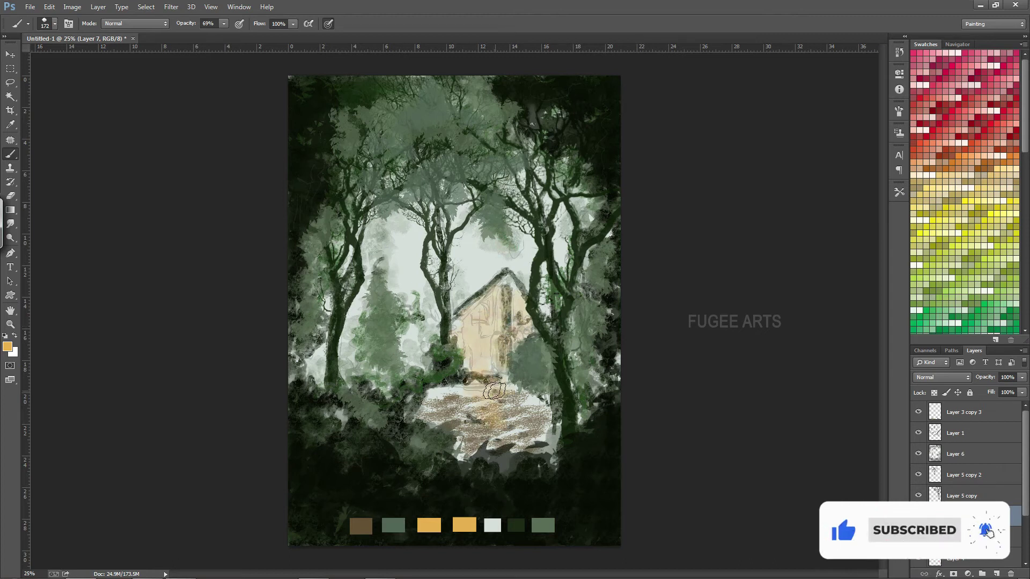
Step: Paint brown palette strokes on the path in front of the cabin
alt+click(361, 526)
mouse_move(467, 448)
mouse_down()
mouse_move(503, 434)
mouse_move(455, 434)
mouse_move(523, 408)
mouse_up()
drag(474, 338, 518, 335)
Step: Brighten the cabin wall and path with the yellow swatch at 100% opacity
key(i)
click(429, 524)
click(429, 524)
key(b)
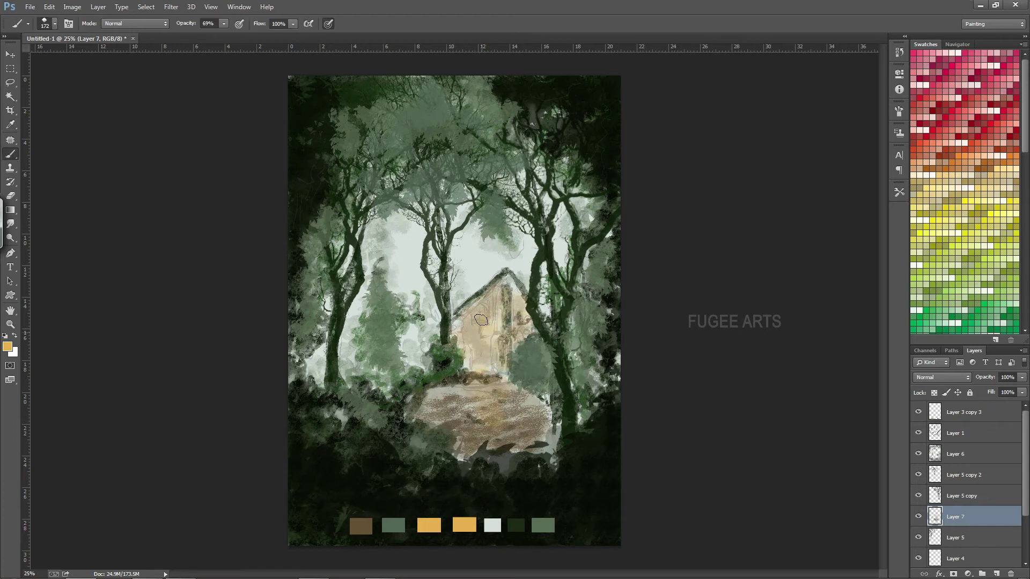
drag(232, 25, 245, 36)
mouse_move(491, 299)
mouse_down()
mouse_move(489, 409)
mouse_move(510, 437)
mouse_up()
key(i)
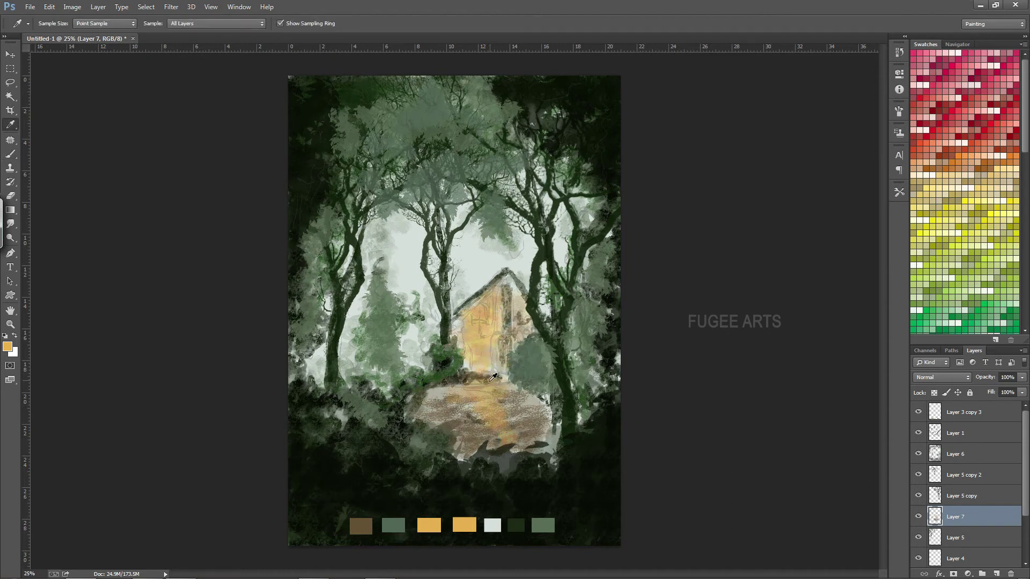
key(b)
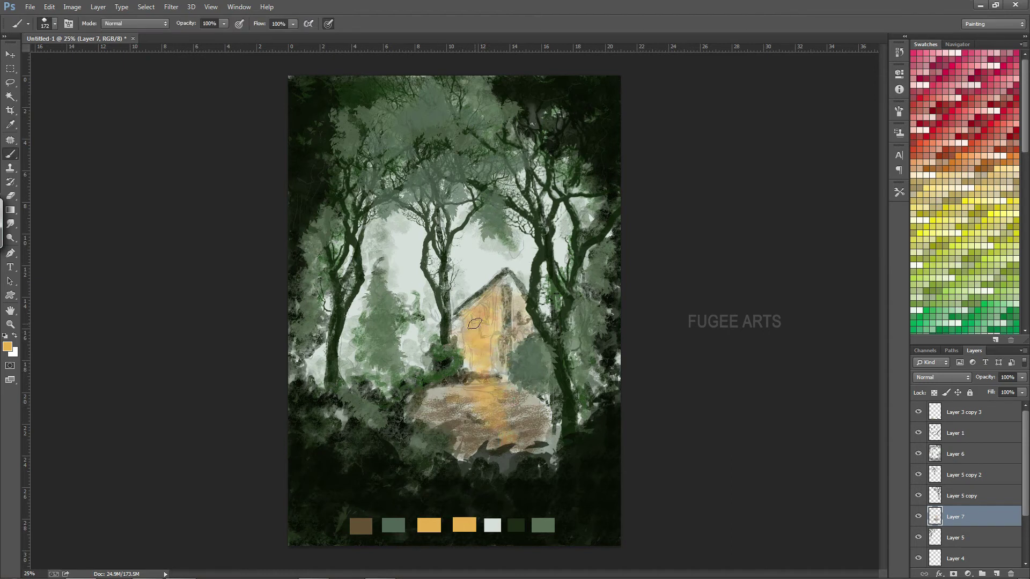
drag(474, 323, 466, 350)
Step: Paint brown on the cabin's right wall with a size-60 brush
alt+click(361, 526)
key(bracketleft)
key(bracketleft)
key(bracketleft)
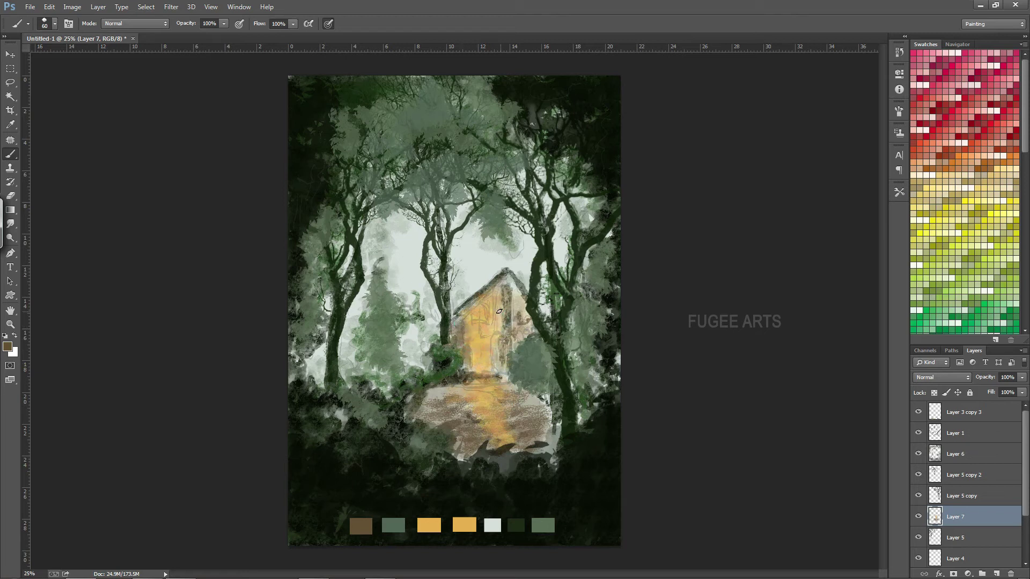
mouse_move(494, 351)
mouse_down()
mouse_move(515, 299)
mouse_move(523, 306)
mouse_move(506, 369)
mouse_up()
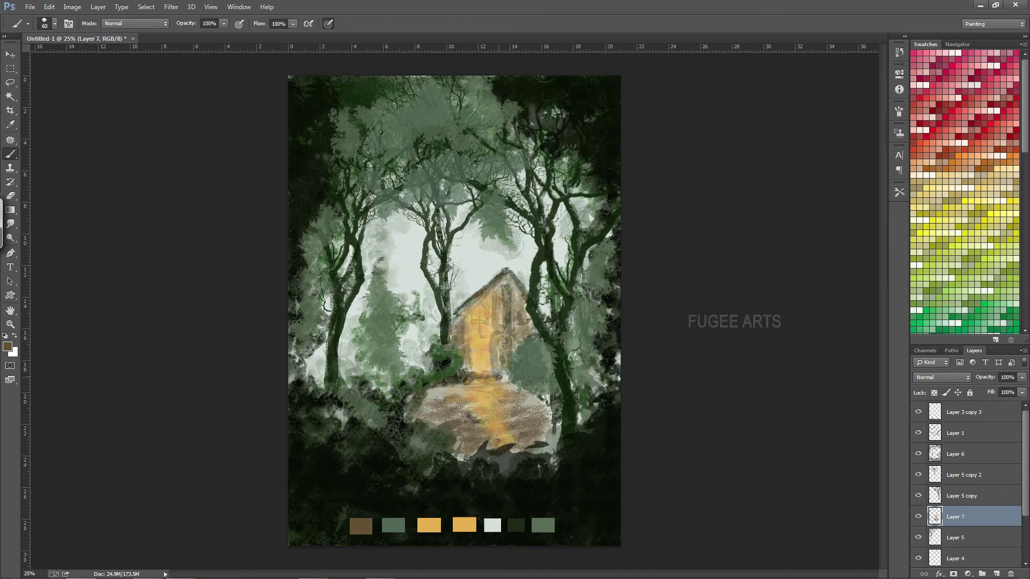
key(bracketright)
key(bracketright)
key(bracketright)
key(bracketleft)
key(bracketleft)
key(bracketleft)
key(bracketleft)
key(bracketleft)
key(bracketleft)
key(bracketleft)
key(bracketleft)
key(bracketleft)
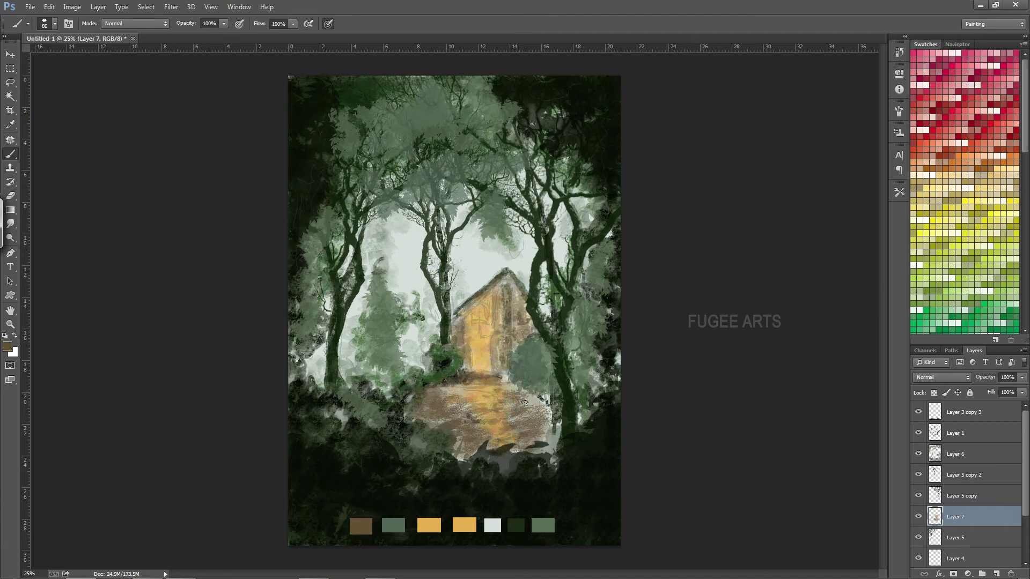
Step: Choose a darker brown and shade the cabin's right wall up to the roof peak
key(i)
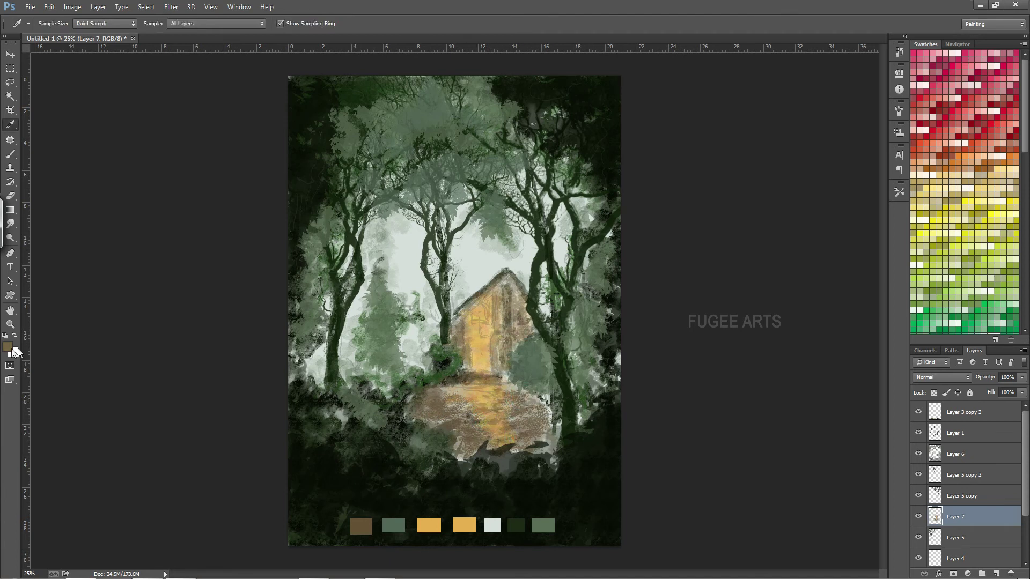
click(14, 349)
click(361, 526)
key(Return)
key(b)
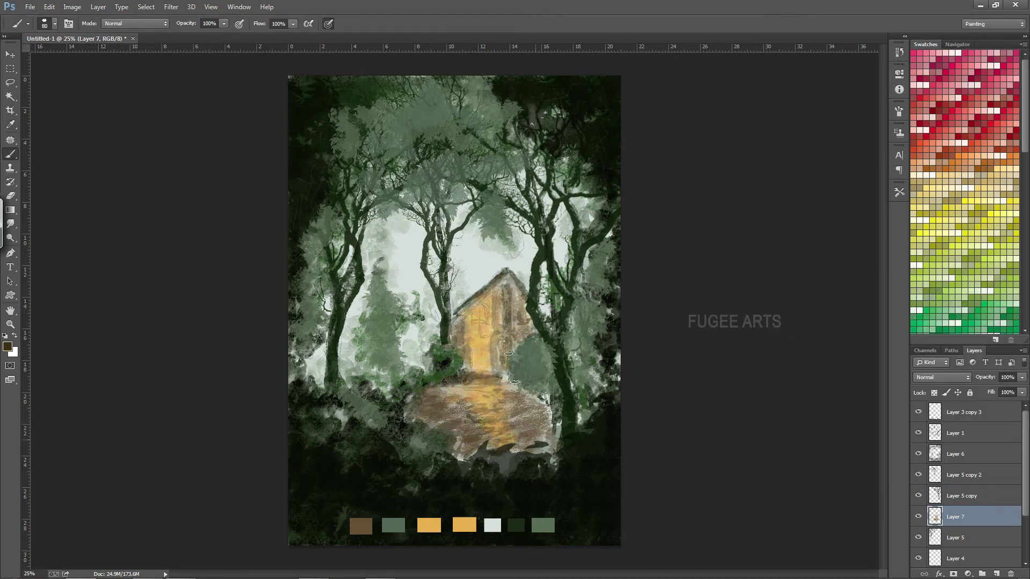
drag(520, 317, 502, 277)
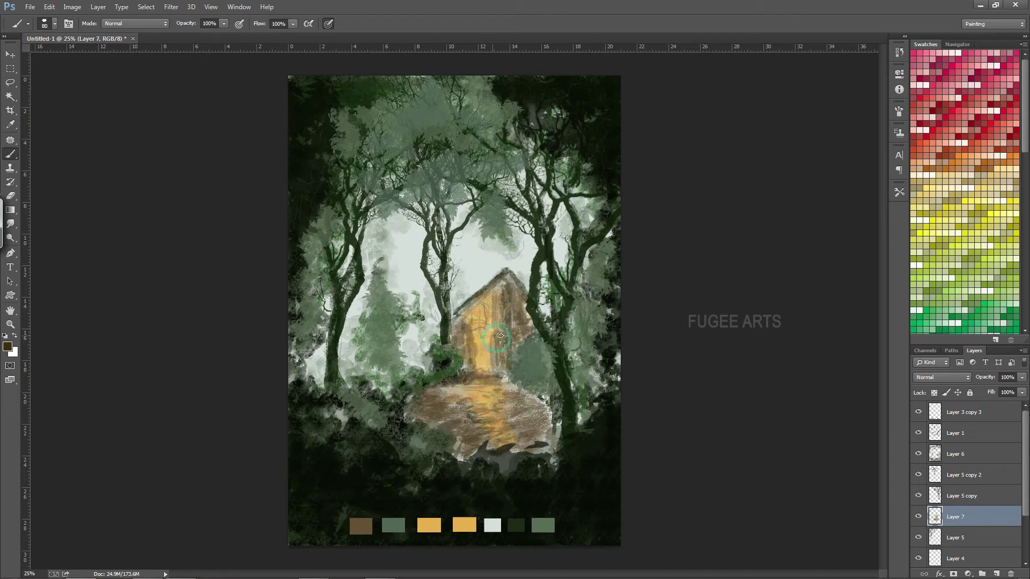
mouse_move(504, 301)
mouse_down()
mouse_move(502, 344)
mouse_move(515, 349)
mouse_move(521, 311)
mouse_up()
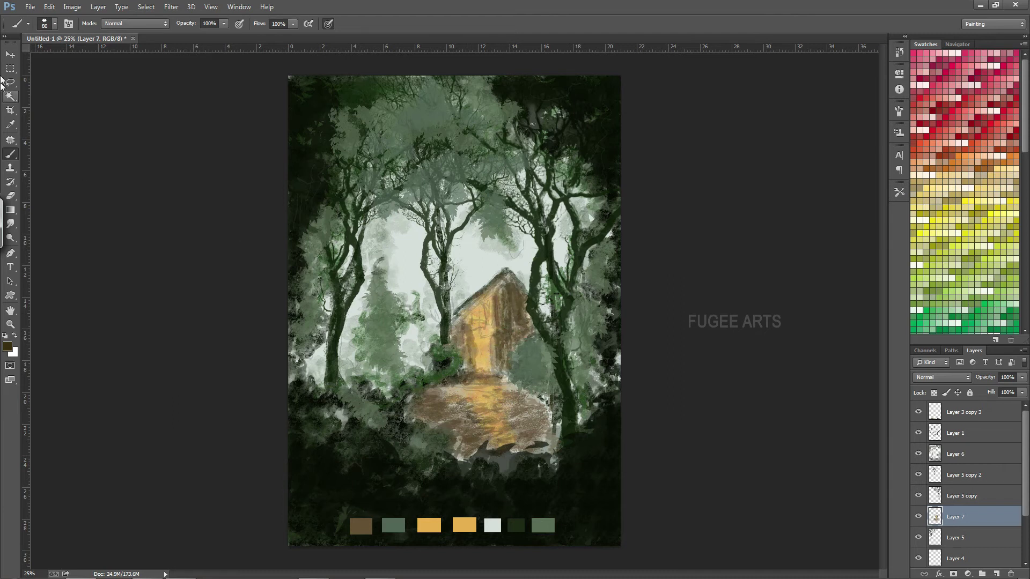
Step: Darken the cabin's right wall, then shade it further on a new Multiply layer above Layer 1
click(47, 24)
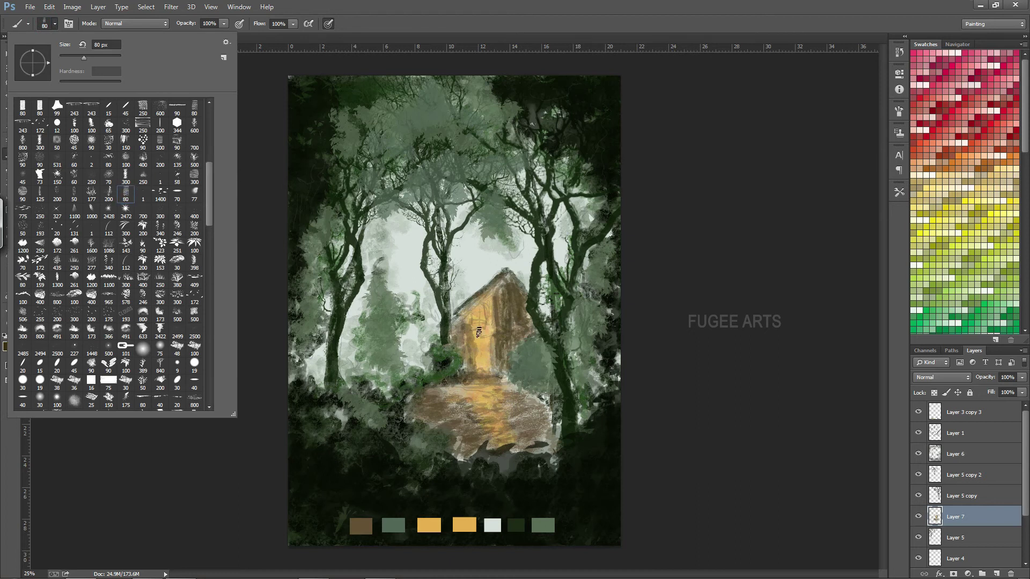
click(348, 236)
drag(516, 333, 501, 378)
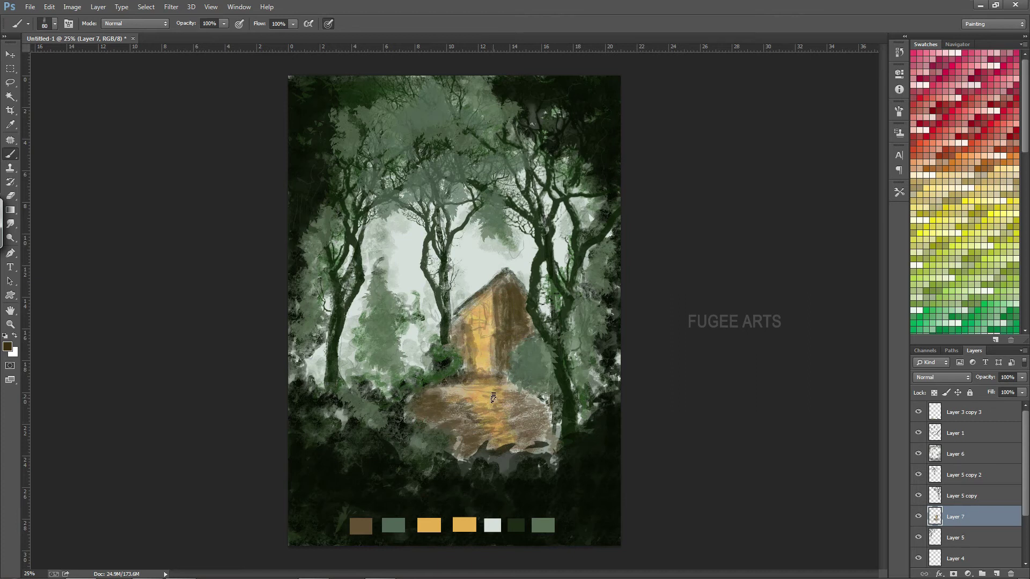
click(954, 435)
click(996, 574)
click(941, 377)
click(936, 135)
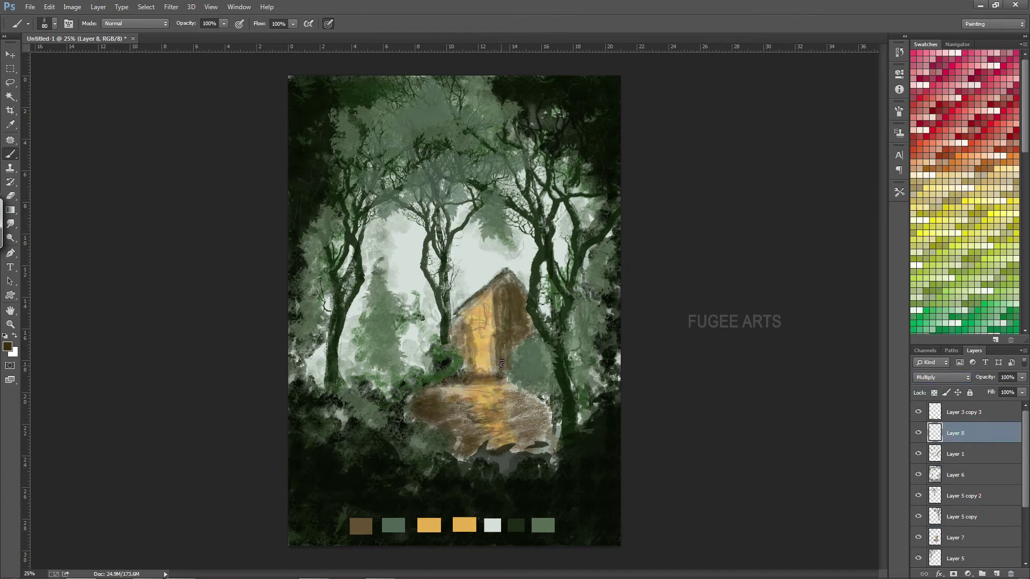
mouse_move(536, 307)
mouse_down()
mouse_move(518, 296)
mouse_move(499, 370)
mouse_up()
mouse_move(512, 335)
mouse_down()
mouse_move(516, 284)
mouse_move(531, 341)
mouse_move(515, 370)
mouse_move(537, 375)
mouse_move(529, 352)
mouse_move(529, 387)
mouse_move(543, 404)
mouse_move(504, 435)
mouse_move(536, 445)
mouse_move(550, 427)
mouse_move(520, 421)
mouse_move(514, 451)
mouse_move(523, 402)
mouse_up()
Step: Enlarge the brush, sample orange from the cabin, add Layer 9 on top, and sample the sky's grey-green
key(bracketright)
key(bracketright)
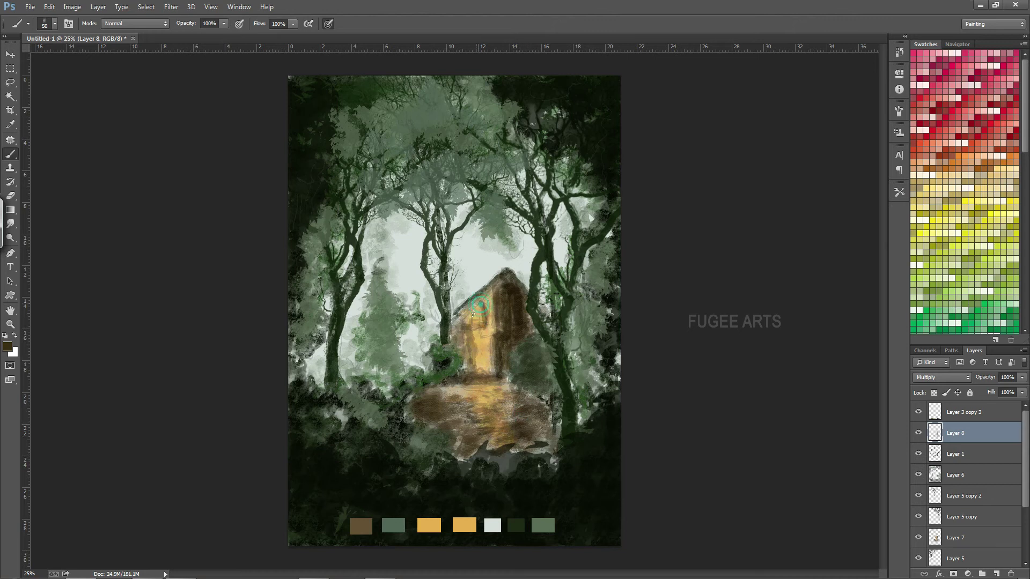
click(8, 347)
click(429, 526)
key(Return)
click(964, 412)
click(996, 575)
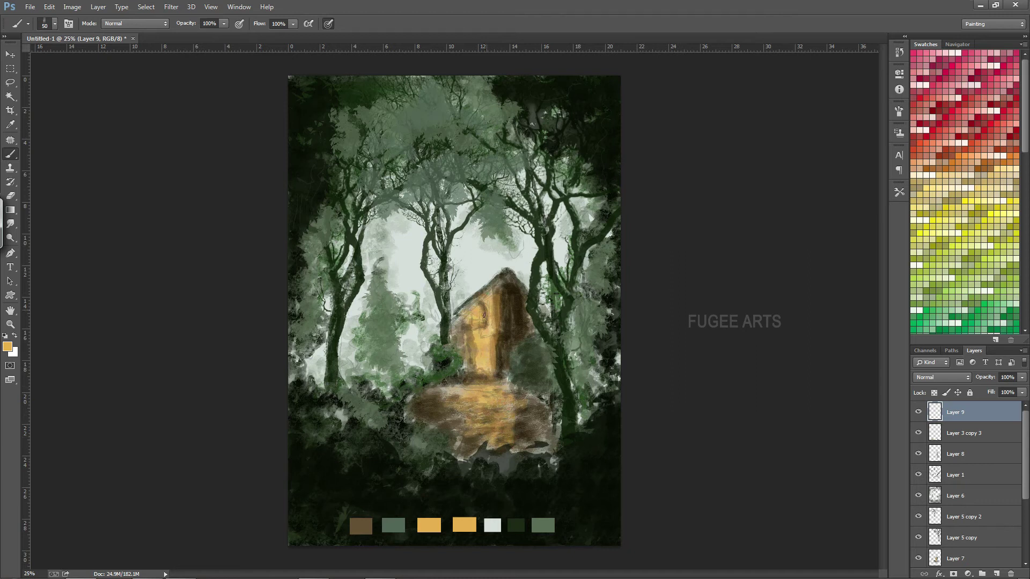
alt+click(475, 250)
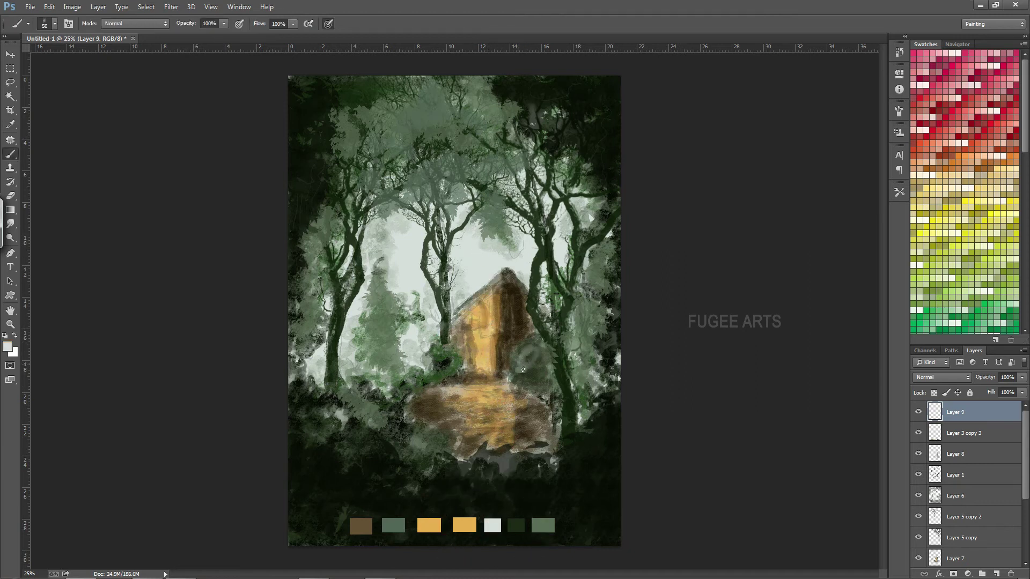
Step: Paint bright yellow glow over the door and down the path, then lower layer opacity to about 63%
drag(480, 333, 485, 454)
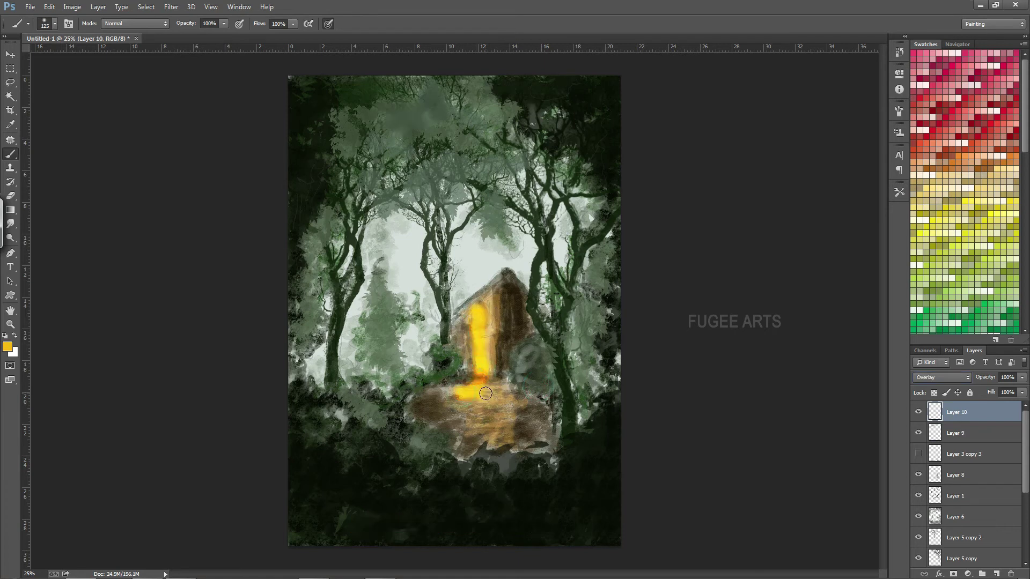
drag(482, 306, 491, 343)
key(bracketleft)
key(bracketleft)
key(bracketleft)
drag(497, 300, 494, 375)
drag(1022, 377, 1007, 398)
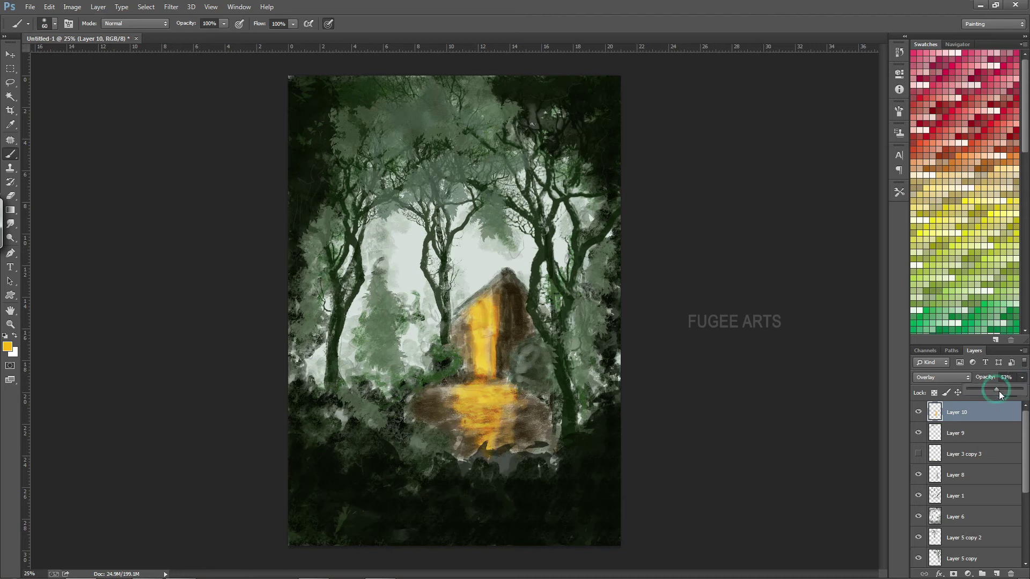
Step: Set up the Eraser with a 70 px soft round brush at 0% hardness
key(e)
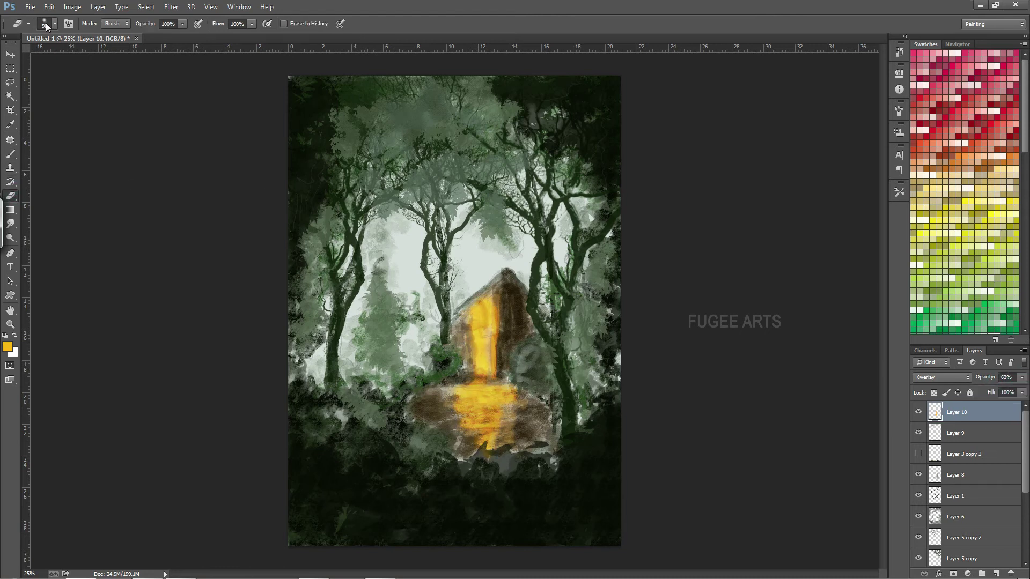
click(46, 23)
double_click(105, 397)
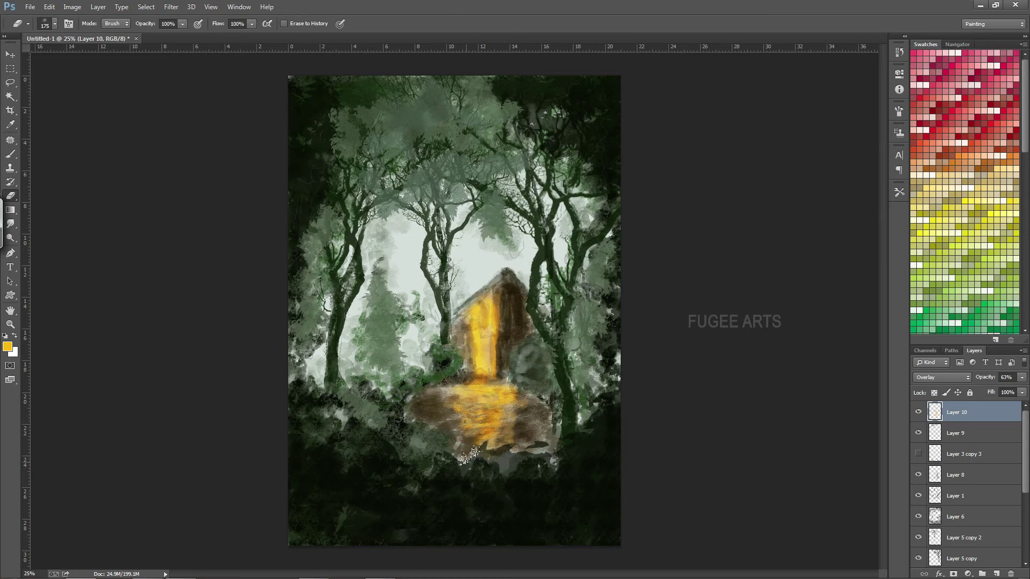
click(55, 23)
click(39, 226)
Step: Paint a pale cream door highlight, set Layer 11 to Overlay, and add yellow reflections below the door
click(7, 347)
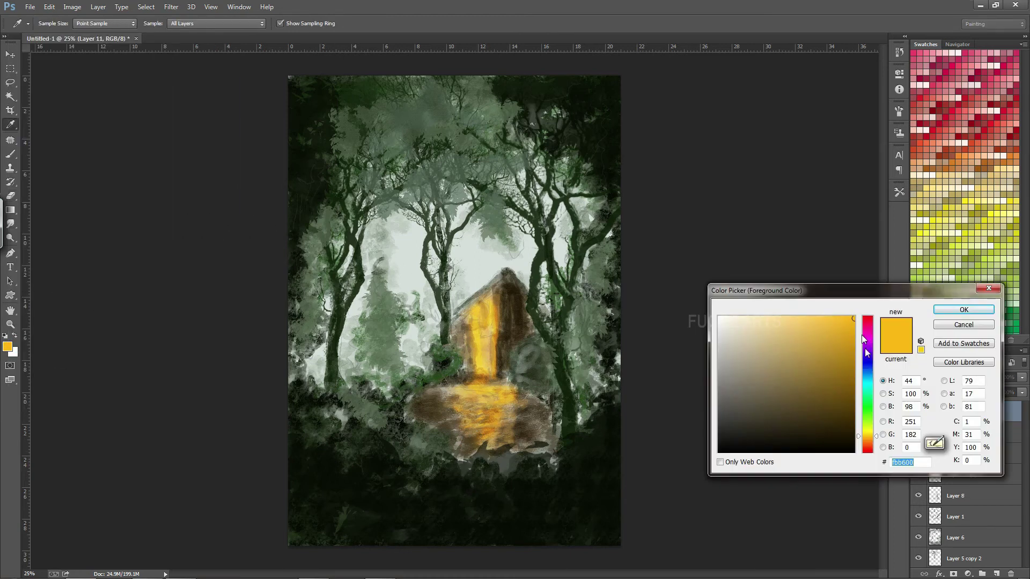
click(736, 322)
key(Return)
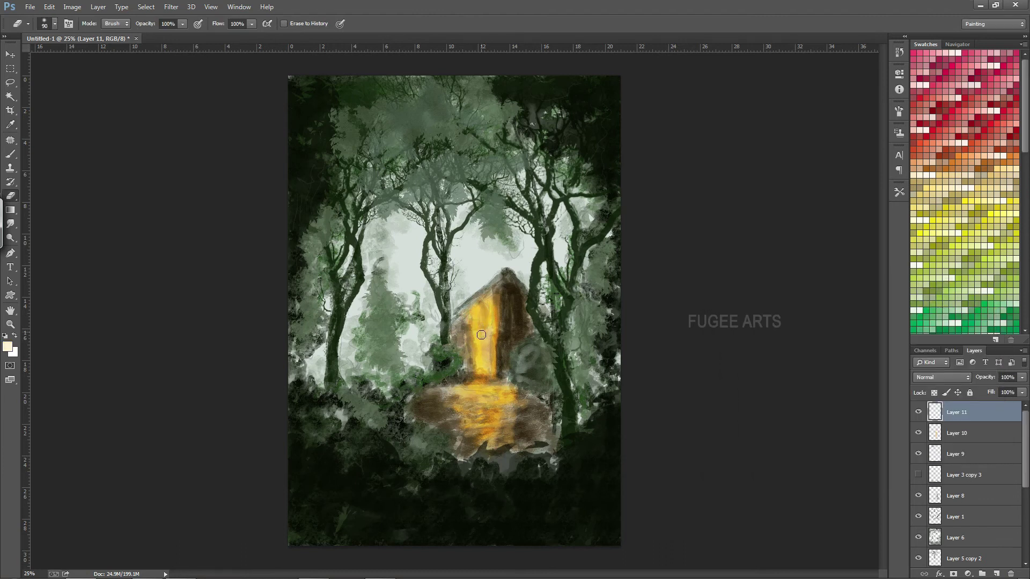
key(b)
drag(476, 314, 477, 334)
click(941, 377)
click(932, 225)
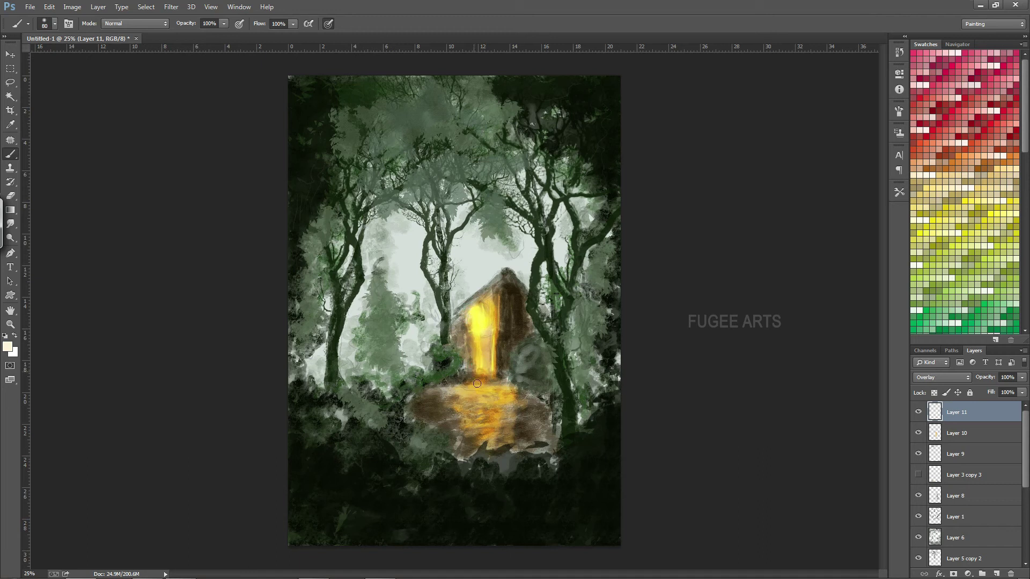
mouse_move(487, 403)
mouse_down()
mouse_move(468, 415)
mouse_move(480, 440)
mouse_up()
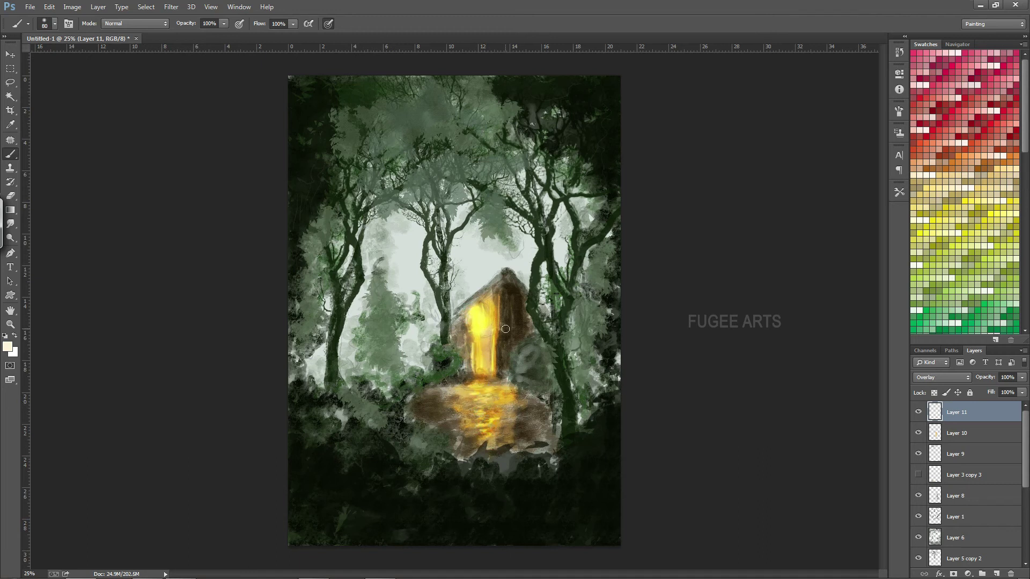
Step: Sample dark brown and darken the house's right side, left roof edge, surrounding foliage and tree trunks
click(12, 125)
click(521, 307)
key(b)
drag(510, 335, 507, 313)
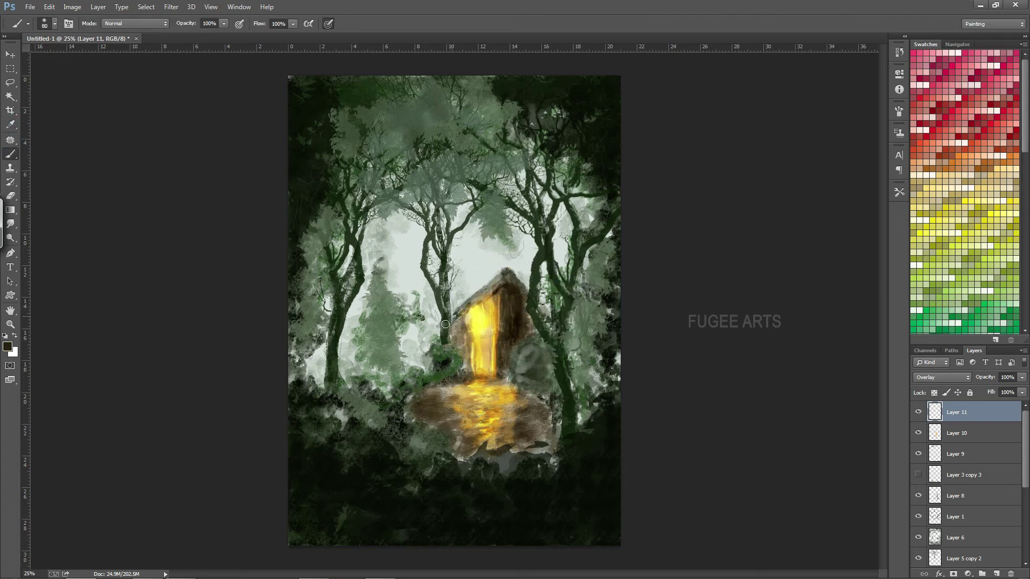
mouse_move(453, 317)
mouse_down()
mouse_move(497, 288)
mouse_move(539, 319)
mouse_up()
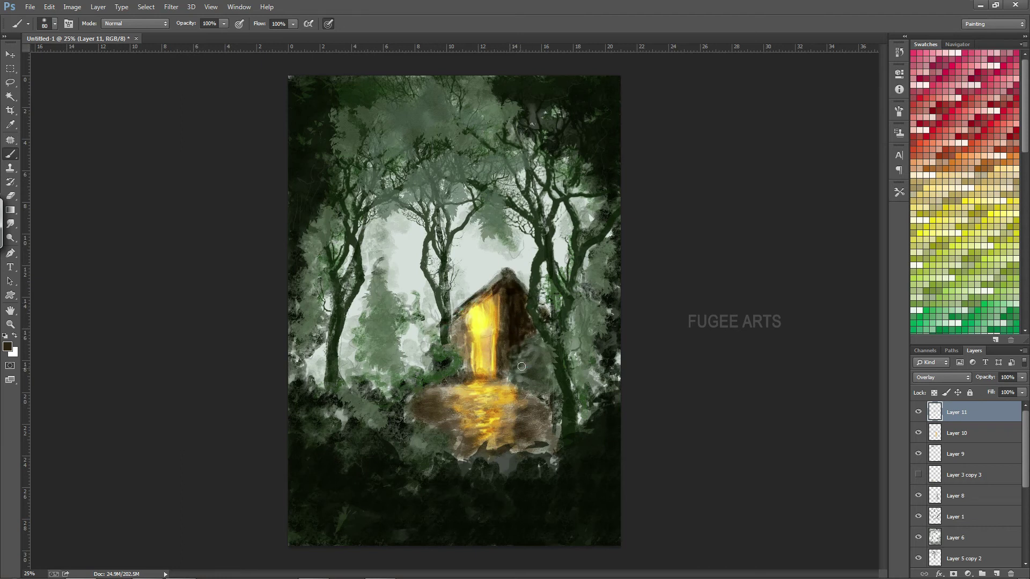
mouse_move(535, 346)
mouse_down()
mouse_move(537, 382)
mouse_move(588, 383)
mouse_up()
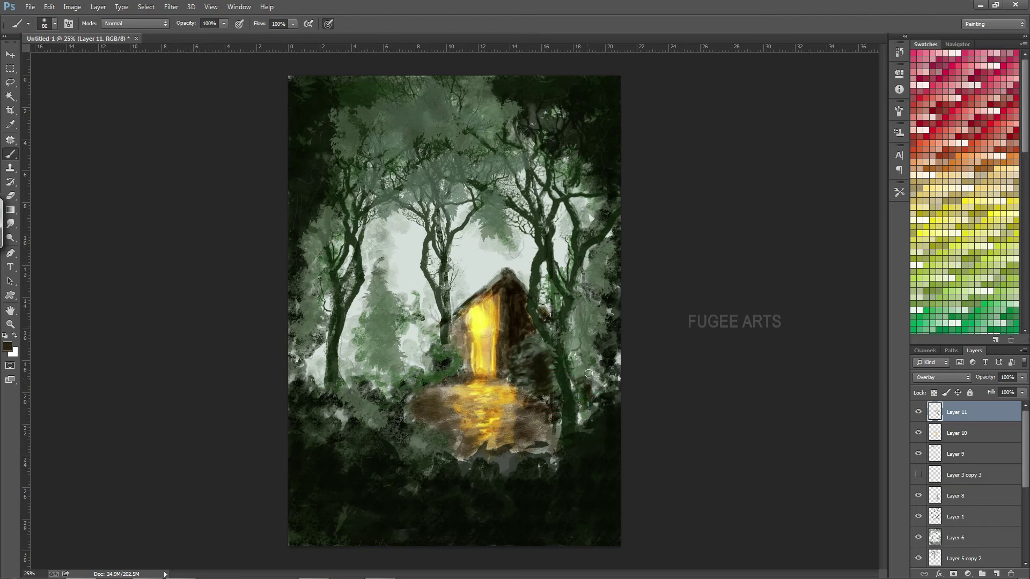
mouse_move(444, 348)
mouse_down()
mouse_move(429, 343)
mouse_move(459, 363)
mouse_up()
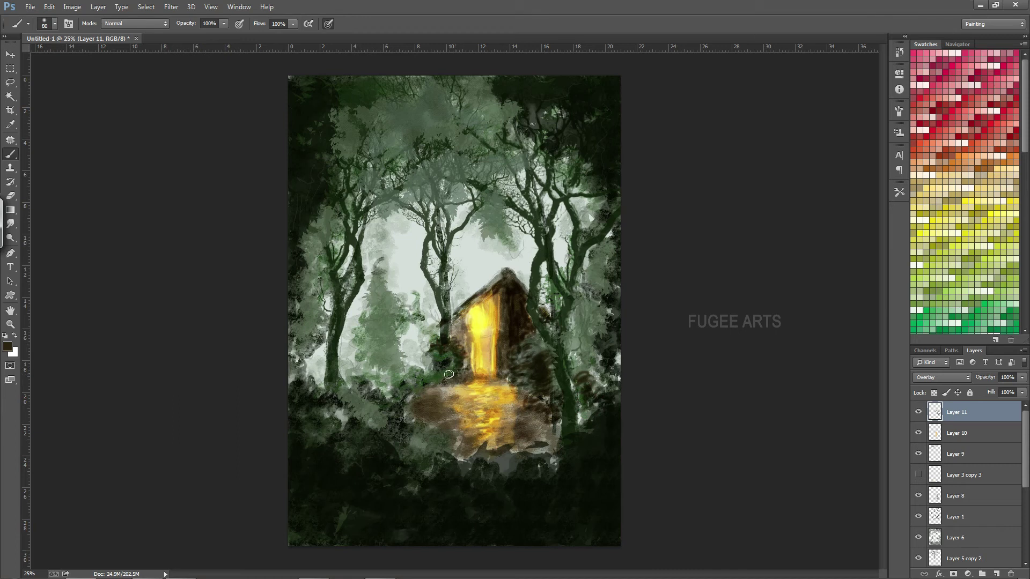
drag(444, 271, 439, 253)
drag(569, 423, 547, 250)
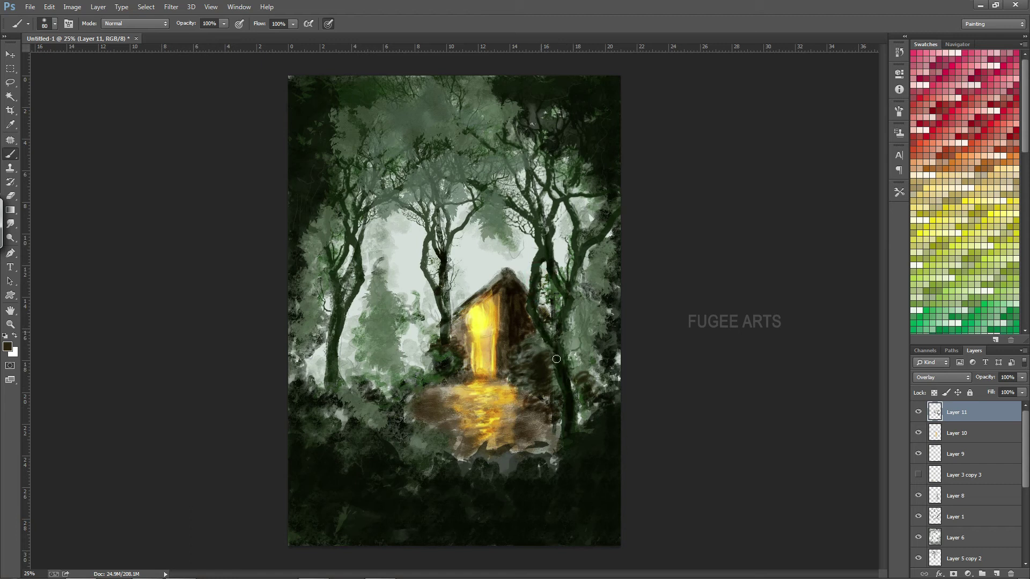
drag(331, 375, 328, 255)
Step: Sample golden yellow and paint glow beside the doorway, along the left roof edge and on the path
alt+click(505, 401)
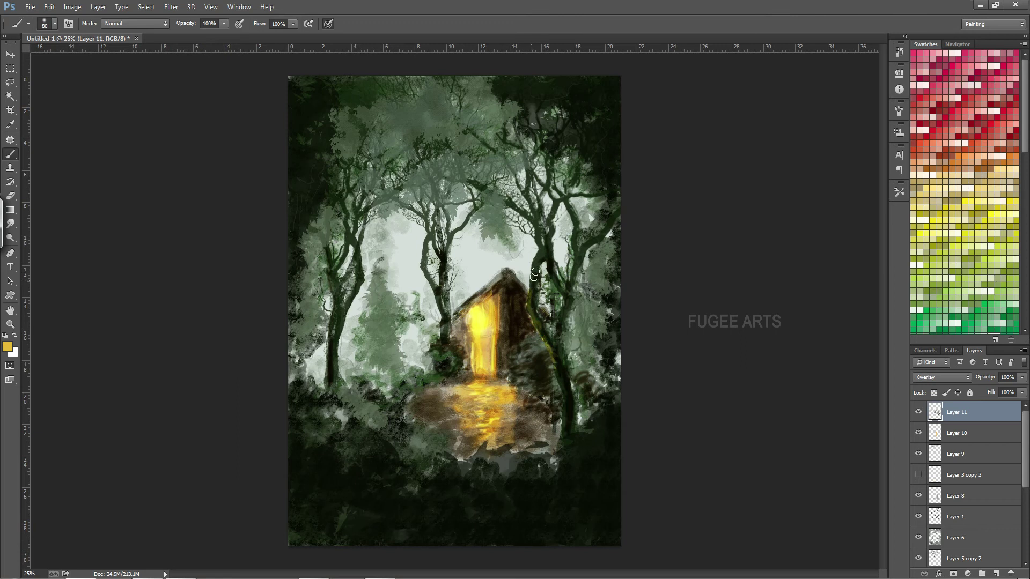
drag(532, 344, 538, 418)
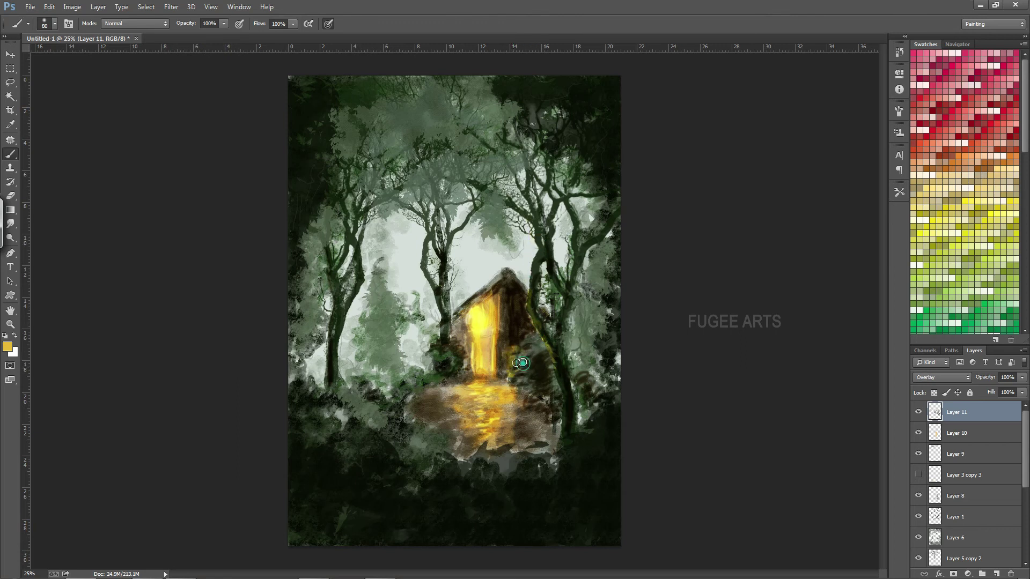
drag(558, 451, 463, 349)
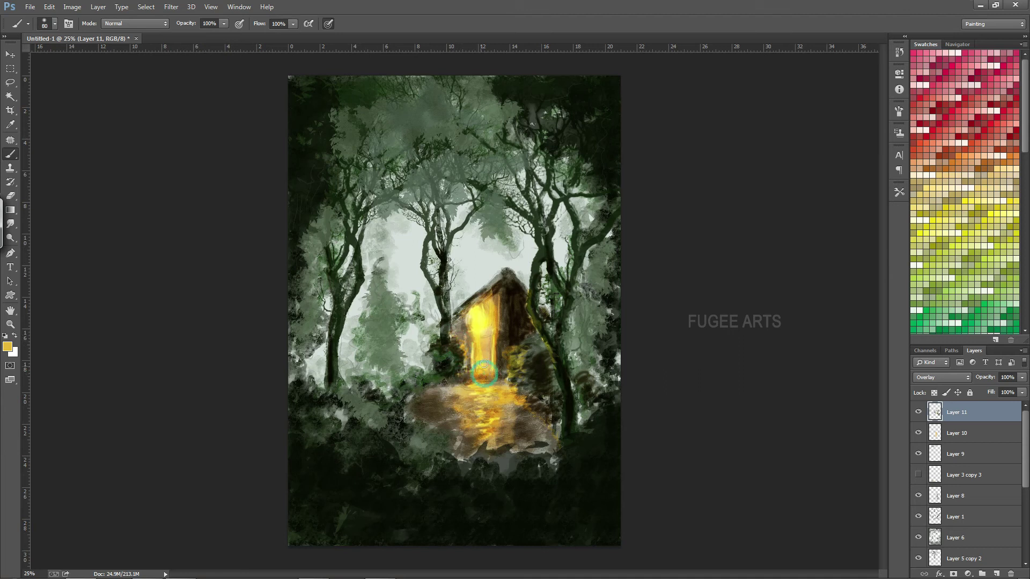
mouse_move(481, 332)
mouse_down()
mouse_move(480, 315)
mouse_move(519, 306)
mouse_move(507, 283)
mouse_up()
drag(461, 313, 498, 282)
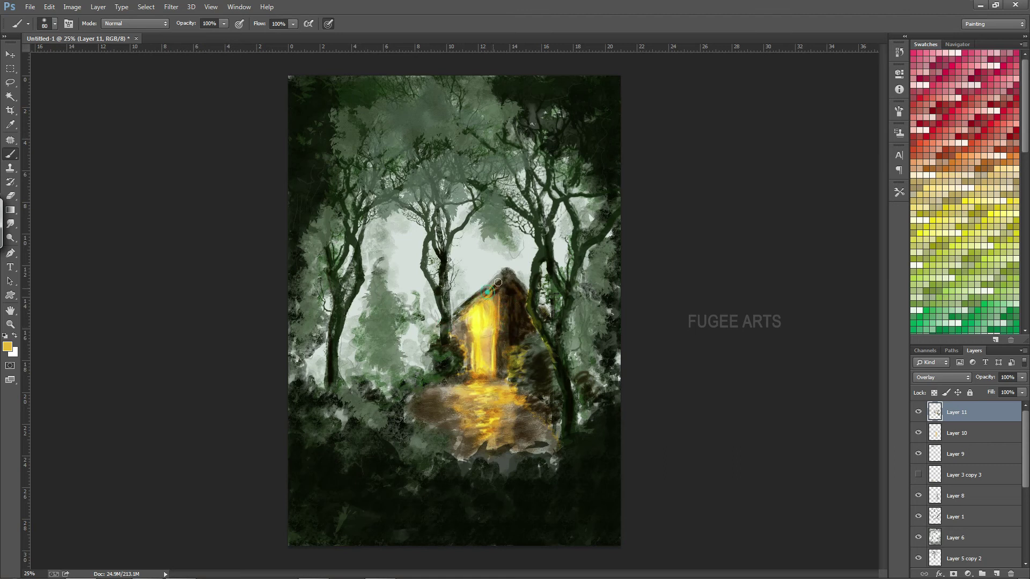
mouse_move(445, 408)
mouse_down()
mouse_move(456, 414)
mouse_move(447, 422)
mouse_up()
Step: Sample dark brown and darken the glowing path's lower-right and left-centre edges
key(i)
click(443, 405)
key(b)
mouse_move(449, 414)
mouse_down()
mouse_move(467, 445)
mouse_move(505, 443)
mouse_up()
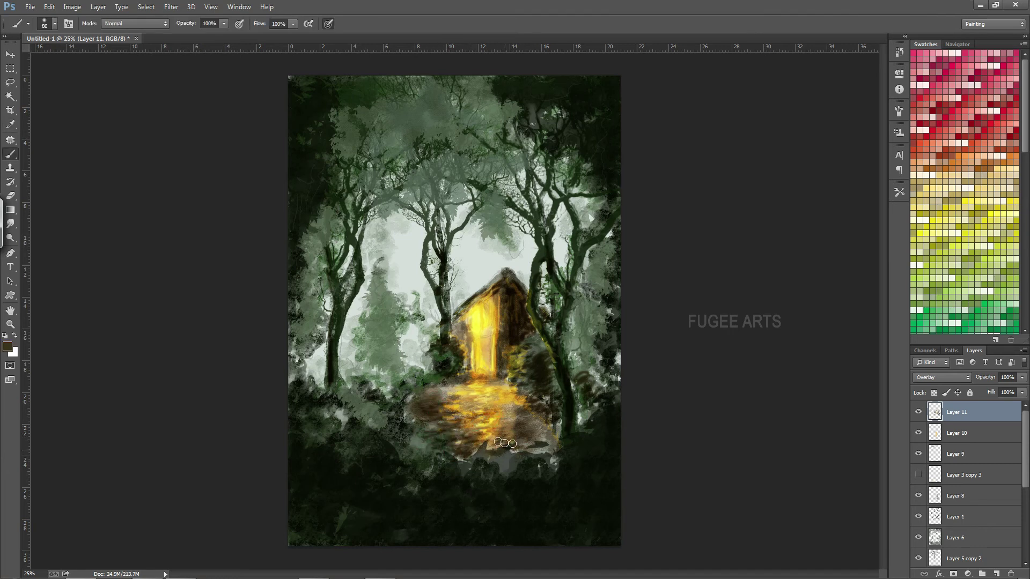
mouse_move(505, 443)
mouse_down()
mouse_move(556, 428)
mouse_move(525, 423)
mouse_move(545, 459)
mouse_up()
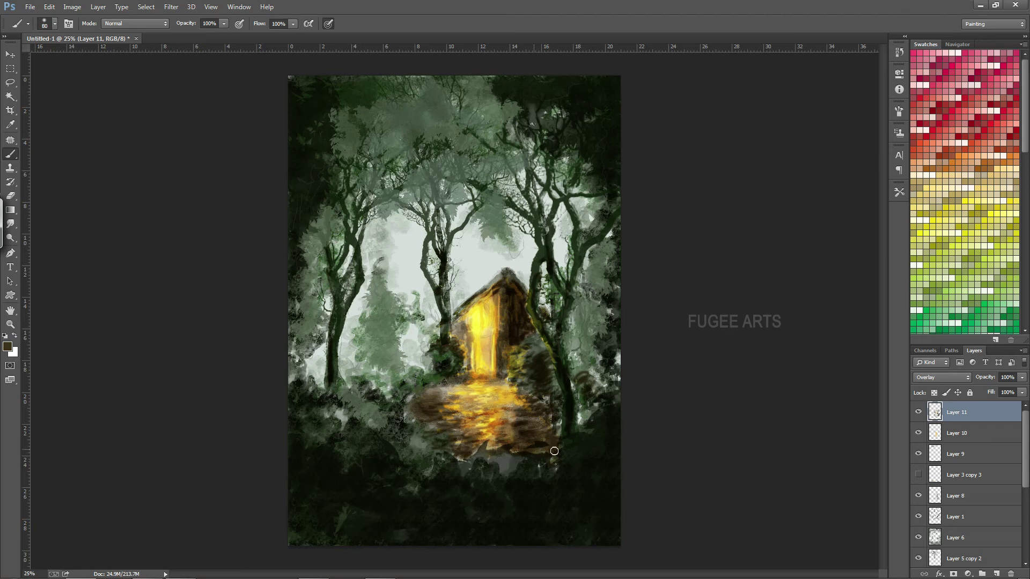
alt+click(437, 439)
mouse_move(418, 404)
mouse_down()
mouse_move(461, 398)
mouse_move(477, 410)
mouse_move(488, 379)
mouse_move(502, 388)
mouse_move(414, 382)
mouse_move(419, 371)
mouse_move(373, 382)
mouse_move(354, 379)
mouse_move(366, 367)
mouse_move(306, 369)
mouse_move(387, 380)
mouse_up()
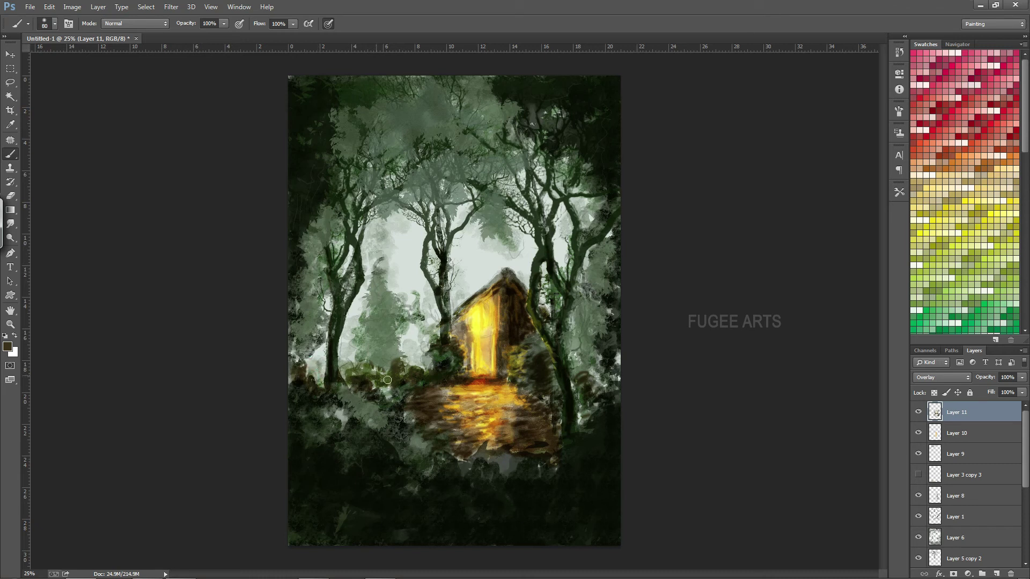
Step: Darken the house's right side and trunk, then repaint the pine with a 150 brush after undoing a stroke
mouse_move(566, 367)
mouse_down()
mouse_move(531, 370)
mouse_move(545, 300)
mouse_up()
mouse_move(387, 342)
mouse_down()
mouse_move(385, 351)
mouse_move(384, 295)
mouse_up()
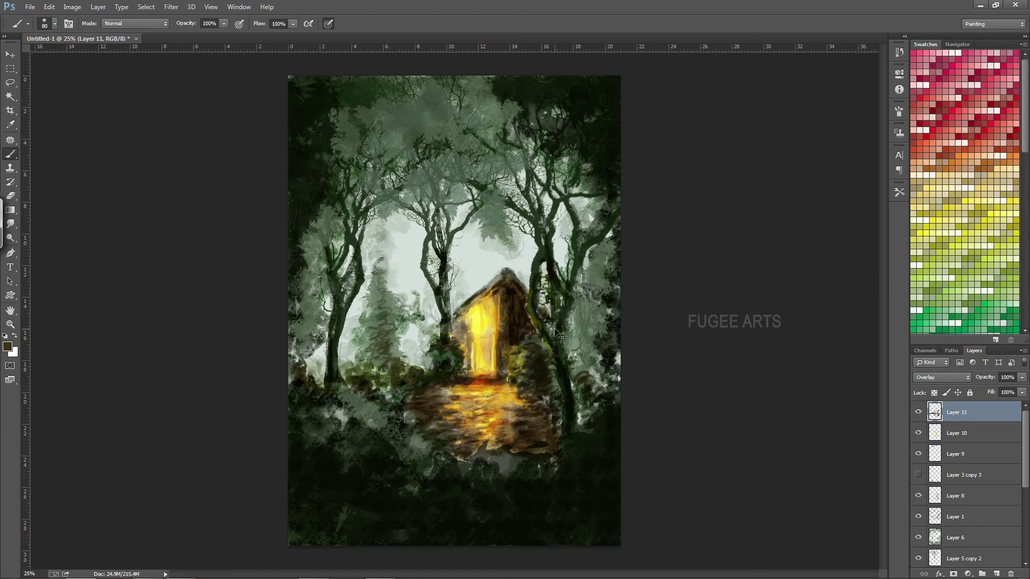
key(ctrl+z)
key(bracketright)
key(bracketright)
key(bracketright)
drag(376, 356, 379, 281)
mouse_move(370, 75)
mouse_down()
mouse_move(376, 116)
mouse_move(368, 103)
mouse_move(349, 107)
mouse_move(409, 103)
mouse_move(420, 79)
mouse_move(379, 87)
mouse_move(499, 128)
mouse_move(557, 111)
mouse_move(561, 150)
mouse_move(612, 202)
mouse_move(602, 387)
mouse_move(582, 472)
mouse_up()
Step: Sample foliage green and, at brush size 175, darken the lower foliage, undergrowth and grey patch below the path
alt+click(395, 99)
key(bracketright)
key(bracketright)
mouse_move(351, 392)
mouse_down()
mouse_move(384, 451)
mouse_move(440, 472)
mouse_move(361, 410)
mouse_move(301, 405)
mouse_move(311, 110)
mouse_up()
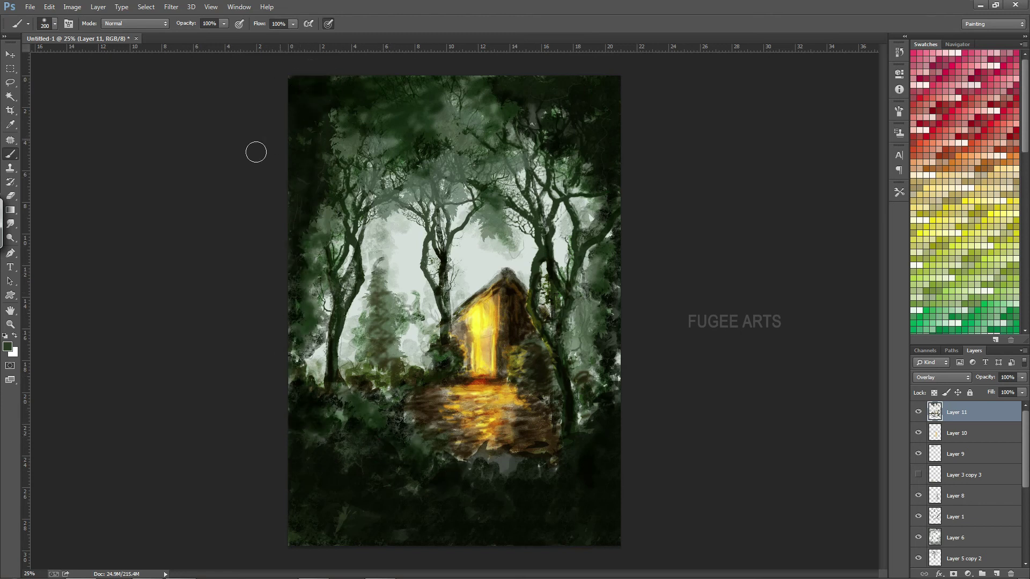
drag(280, 462, 387, 537)
mouse_move(538, 457)
mouse_down()
mouse_move(524, 458)
mouse_move(542, 444)
mouse_move(545, 453)
mouse_move(448, 452)
mouse_move(483, 460)
mouse_move(467, 429)
mouse_move(456, 466)
mouse_up()
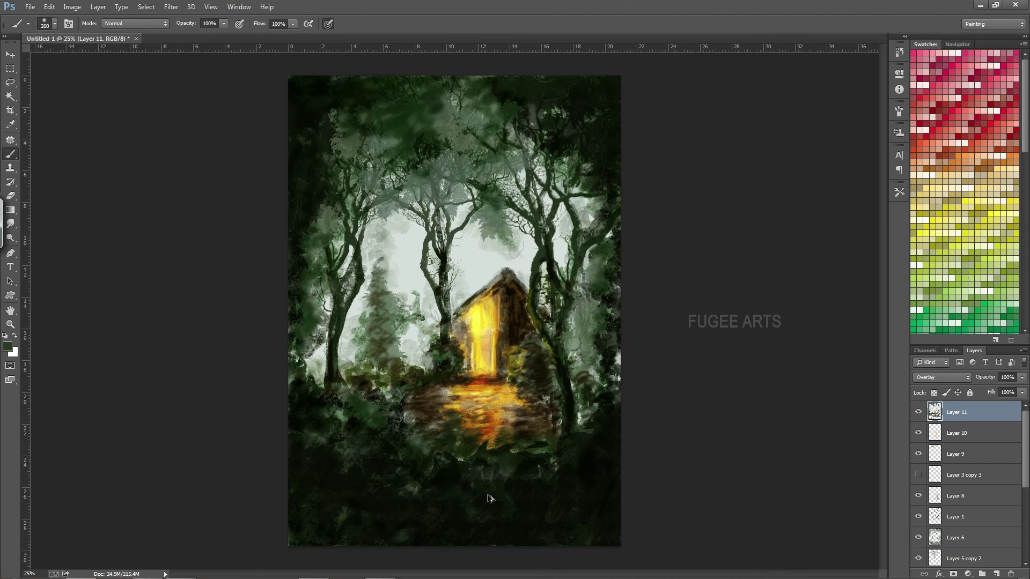
Step: Undo the last dark stroke and brush light grey into the left trees and upper canopy
key(ctrl+z)
click(517, 456)
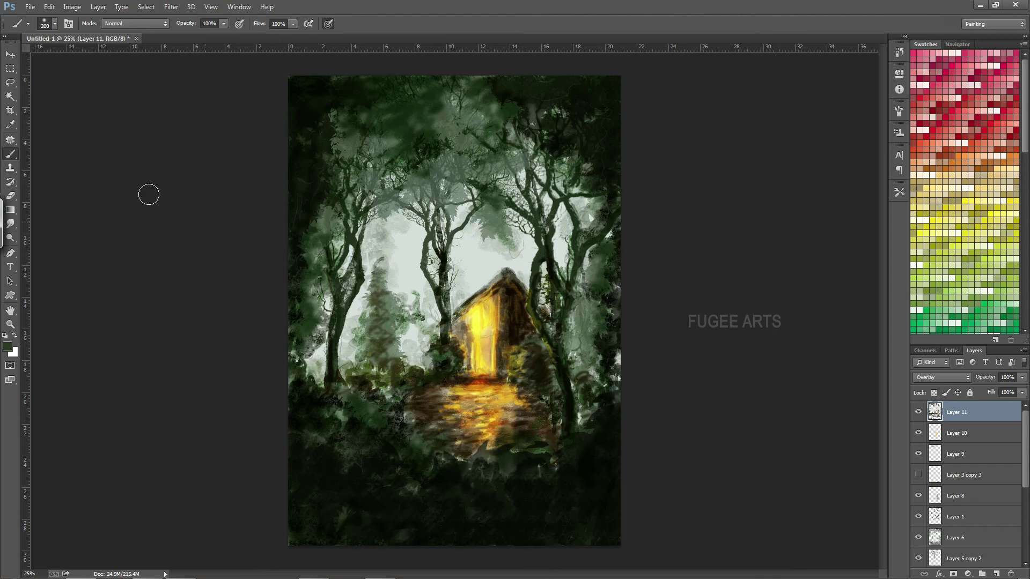
alt+click(404, 231)
drag(429, 133, 413, 161)
key(ctrl+z)
mouse_move(382, 252)
mouse_down()
mouse_move(373, 293)
mouse_move(384, 330)
mouse_move(362, 378)
mouse_up()
mouse_move(501, 226)
mouse_down()
mouse_move(491, 201)
mouse_move(488, 220)
mouse_up()
drag(483, 170, 465, 127)
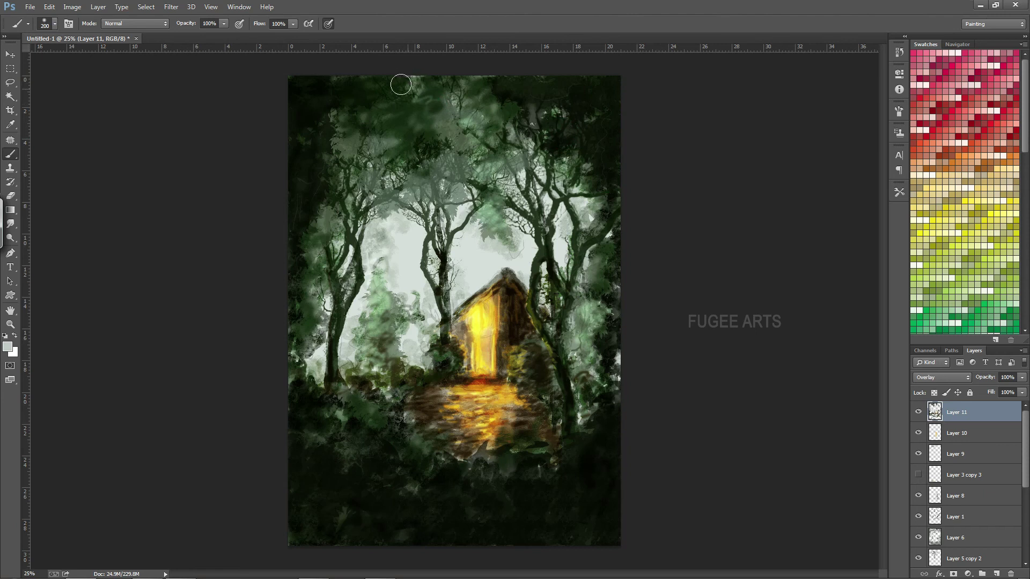
drag(593, 138, 541, 135)
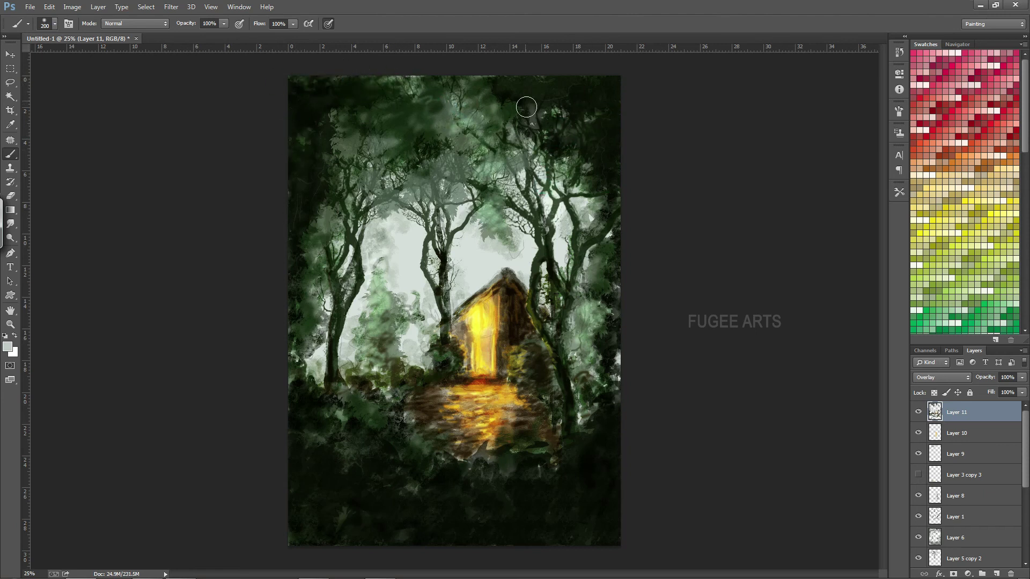
Step: Add faint green on the right edge, then paint green along the hut's trunk and left roof edge at size 90
key(i)
click(355, 403)
key(b)
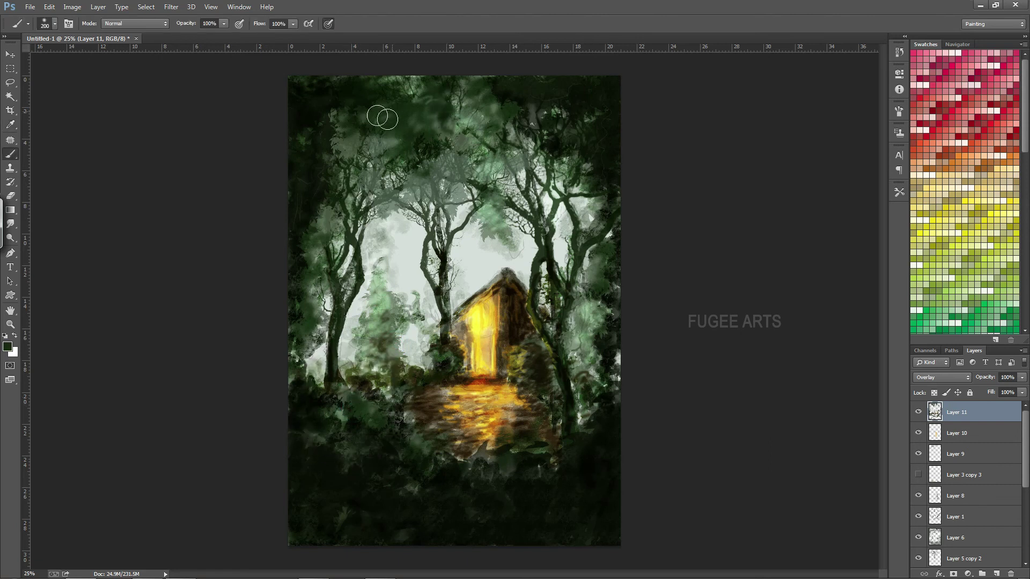
drag(615, 261, 617, 361)
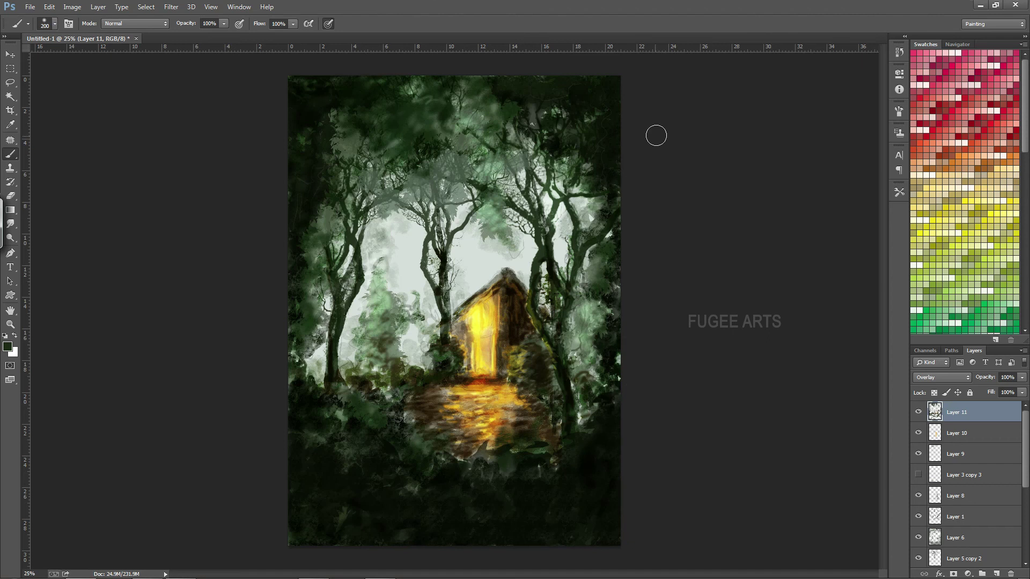
click(12, 348)
key(Return)
drag(547, 340, 560, 387)
key(bracketleft)
key(bracketleft)
key(bracketleft)
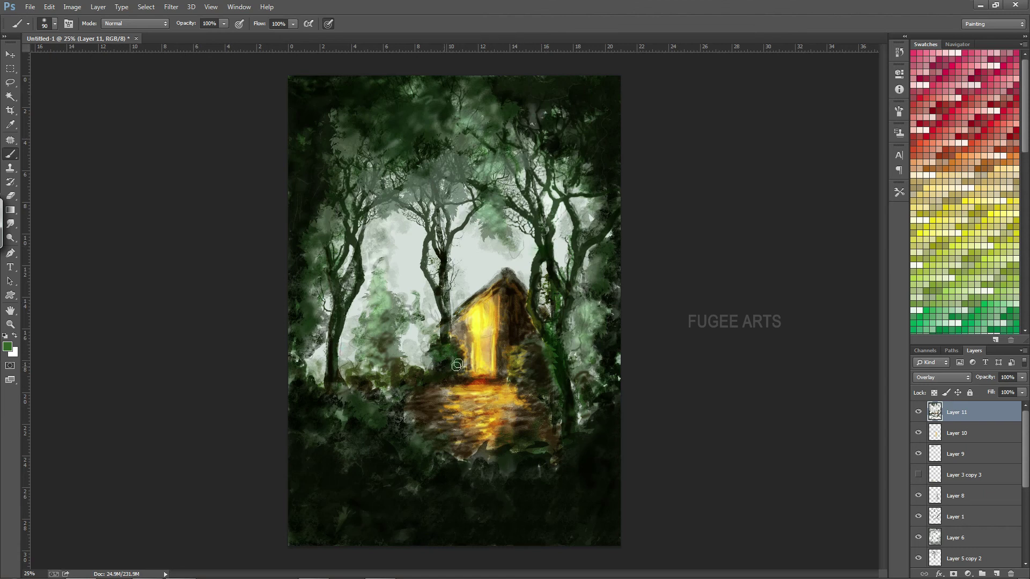
mouse_move(506, 271)
mouse_down()
mouse_move(477, 302)
mouse_move(510, 277)
mouse_up()
Step: Sample the door colour and, at brush size 40, darken the roof peak and paint a spiral on the door
key(i)
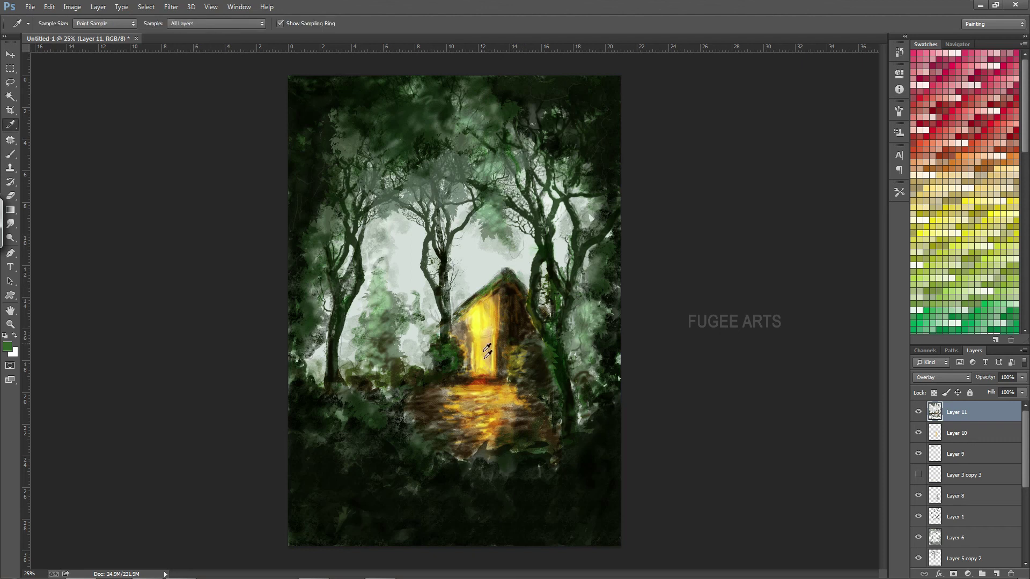
click(604, 312)
key(b)
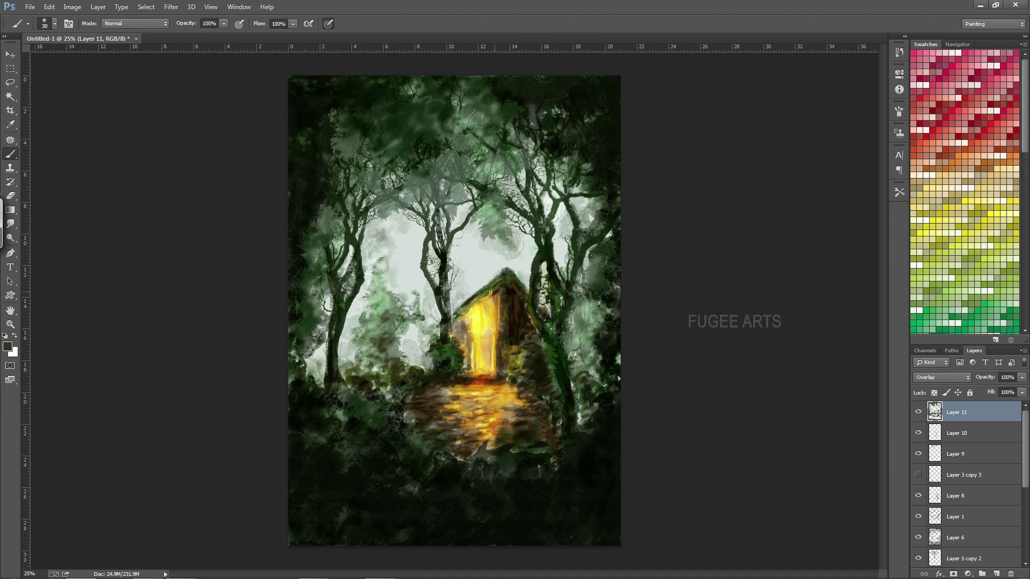
key(bracketright)
mouse_move(492, 286)
mouse_down()
mouse_move(472, 293)
mouse_move(460, 318)
mouse_up()
drag(477, 320, 486, 322)
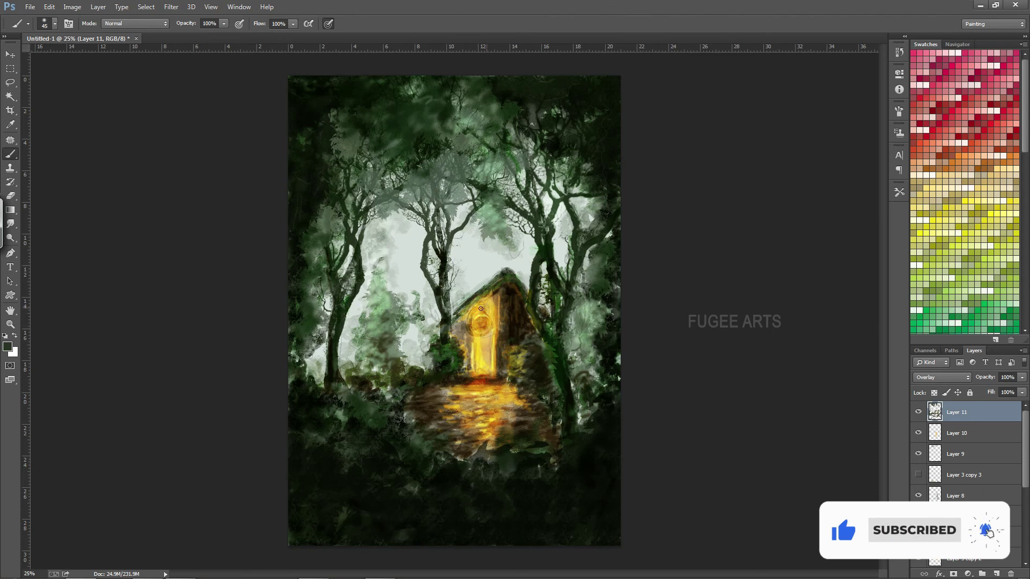
drag(471, 307, 458, 323)
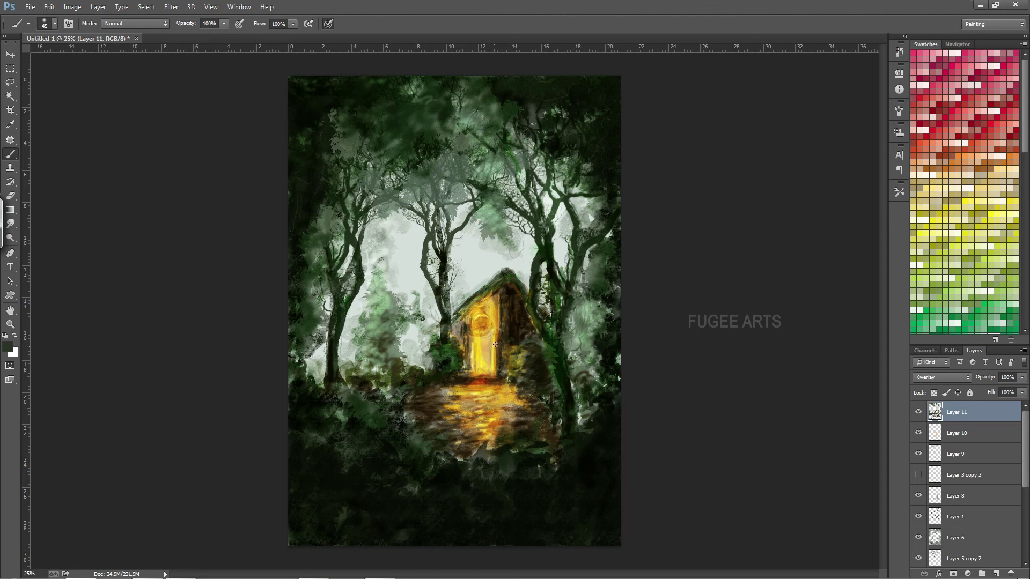
drag(507, 316, 485, 301)
click(485, 301)
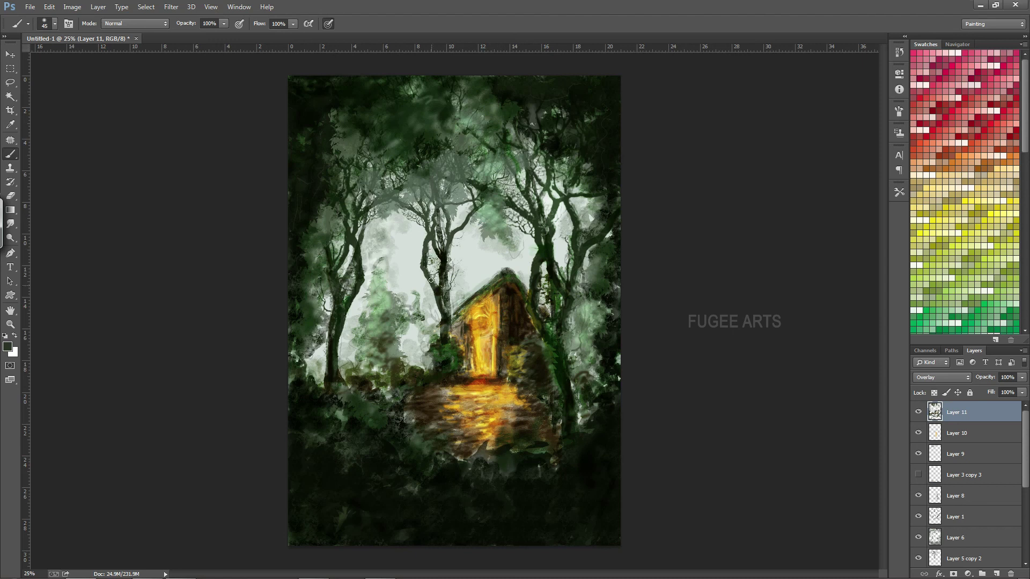
Step: Dab touches into the canopy and trunks, and darken the left bushes, top canopy and right-edge foliage
click(460, 149)
click(494, 196)
click(418, 212)
click(357, 249)
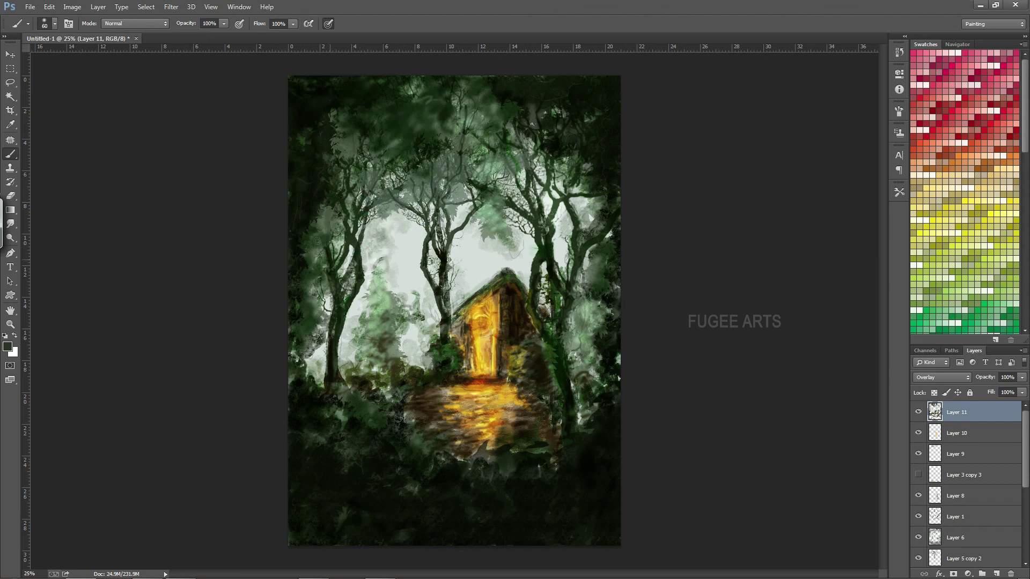
click(560, 375)
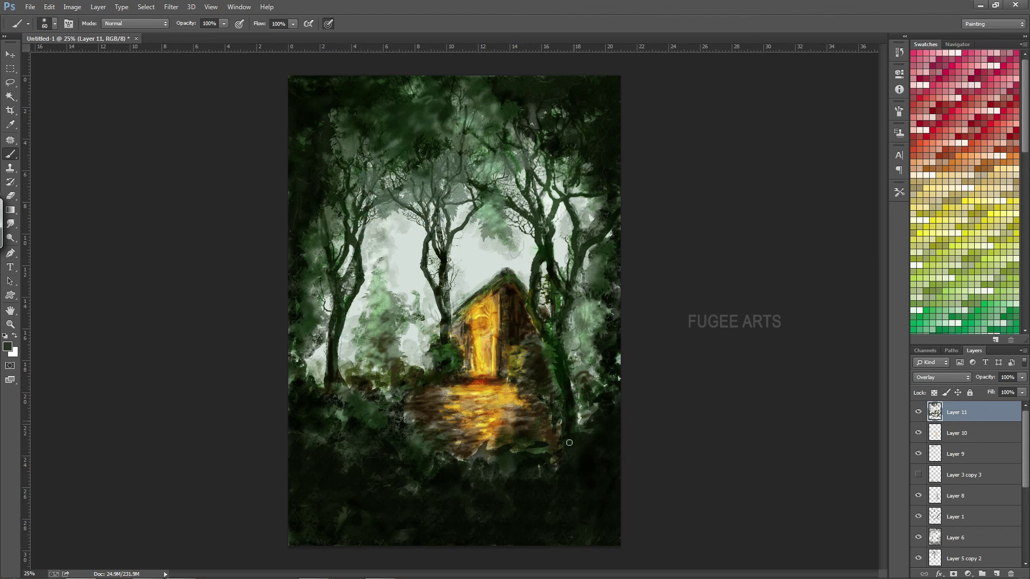
drag(338, 407, 330, 410)
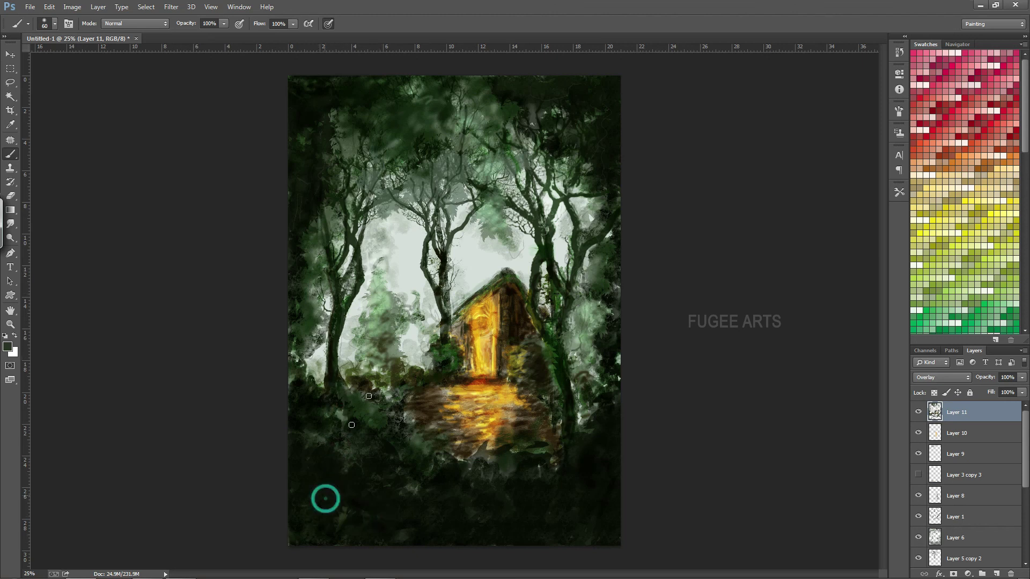
drag(486, 95, 465, 108)
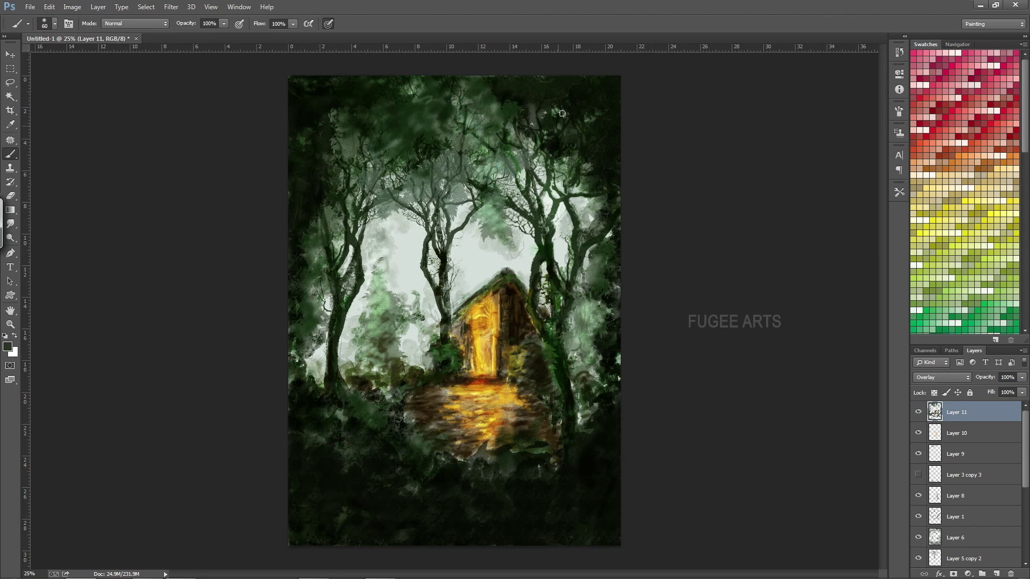
drag(613, 278, 595, 320)
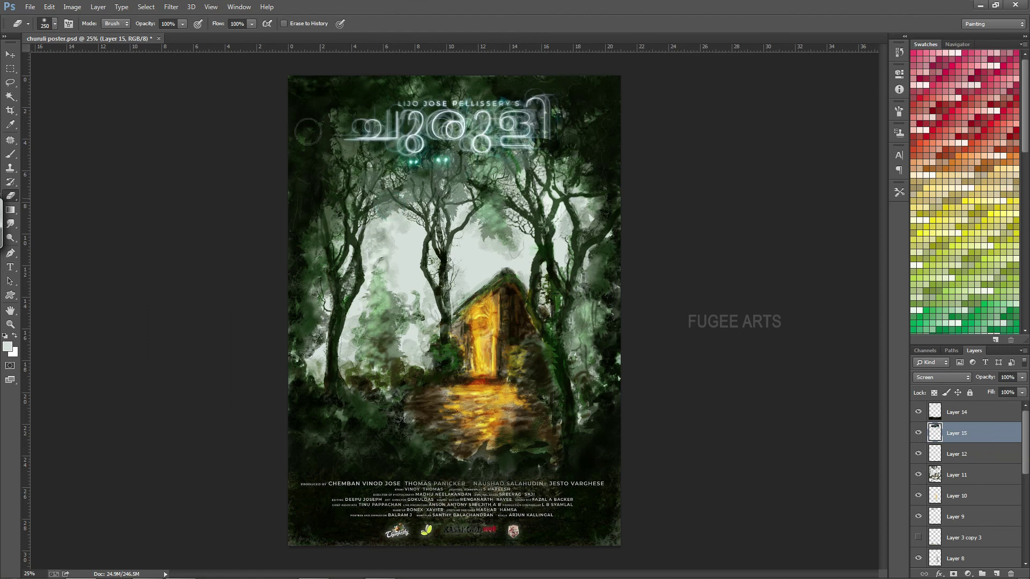
Step: Drag the signature-and-year text layer to the poster's bottom-right corner with the Move tool
click(10, 54)
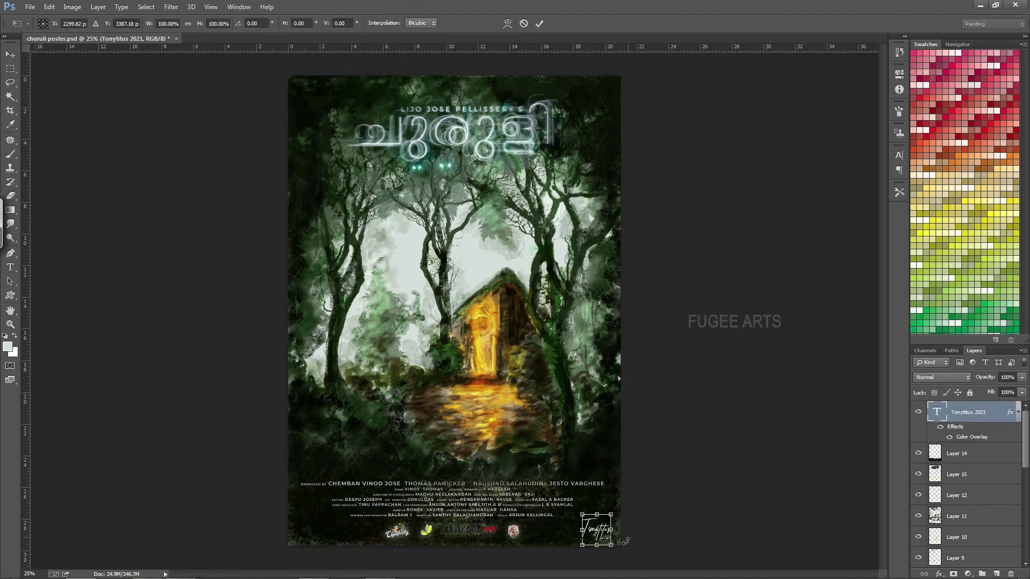
drag(639, 490, 643, 482)
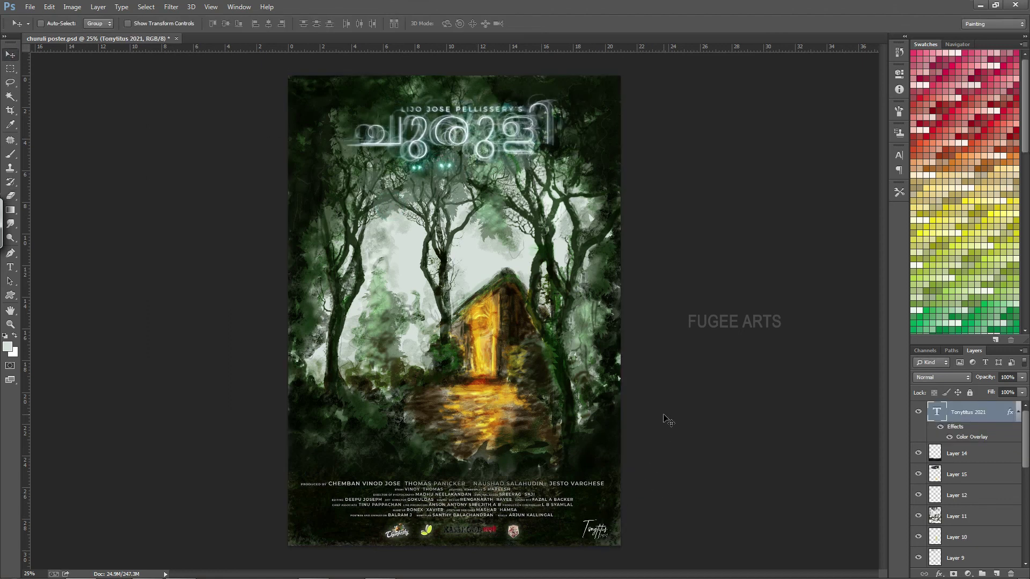